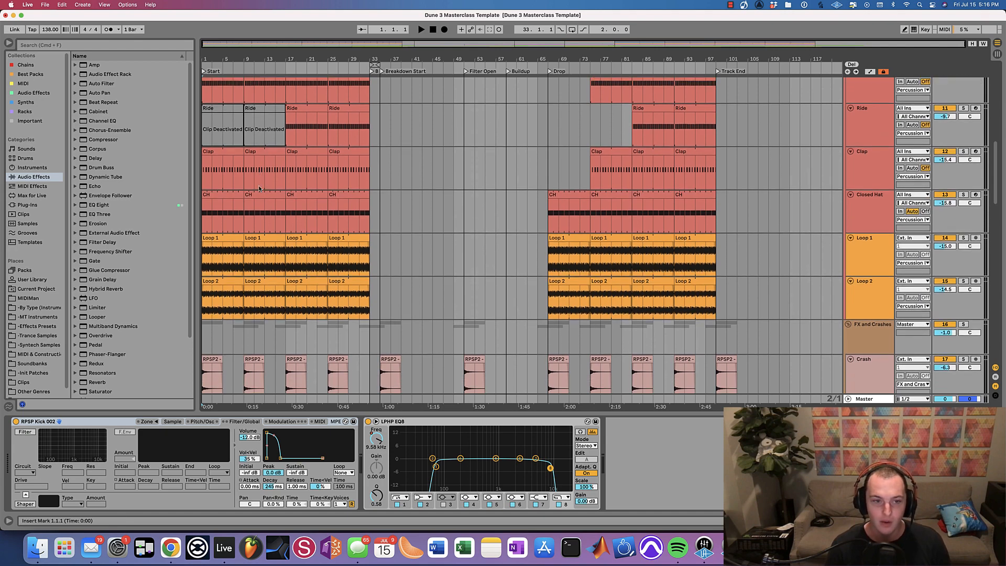
Look over all tracks of the arrangement, from the S/C Kick track through the leads and pads to the FX Group.
{"action": "scroll", "coordinate": [258, 187], "scroll_direction": "down", "scroll_amount": 10}
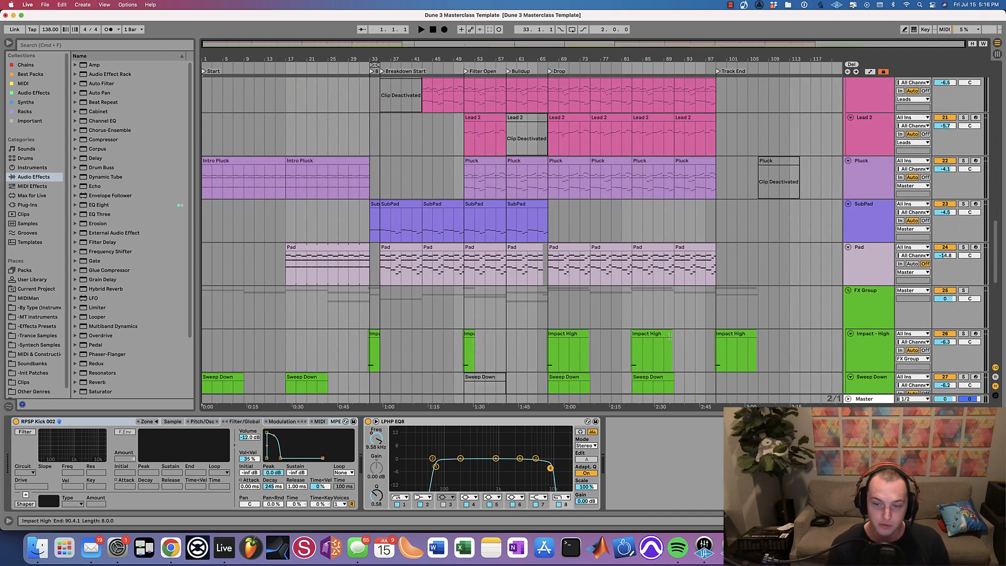
{"action": "scroll", "coordinate": [516, 297], "scroll_direction": "down", "scroll_amount": 15}
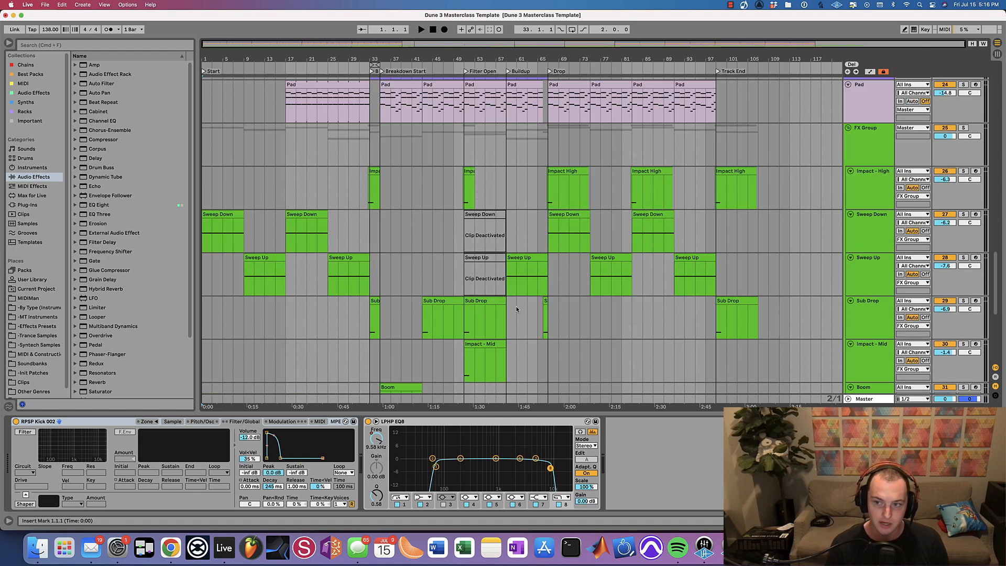
{"action": "scroll", "coordinate": [517, 307], "scroll_direction": "up", "scroll_amount": 20}
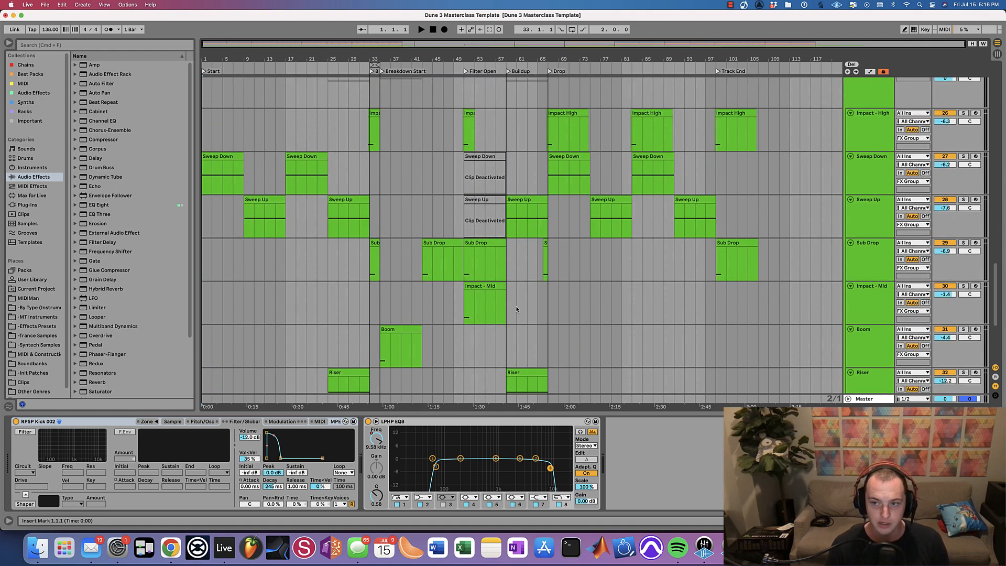
{"action": "scroll", "coordinate": [516, 304], "scroll_direction": "up", "scroll_amount": 15}
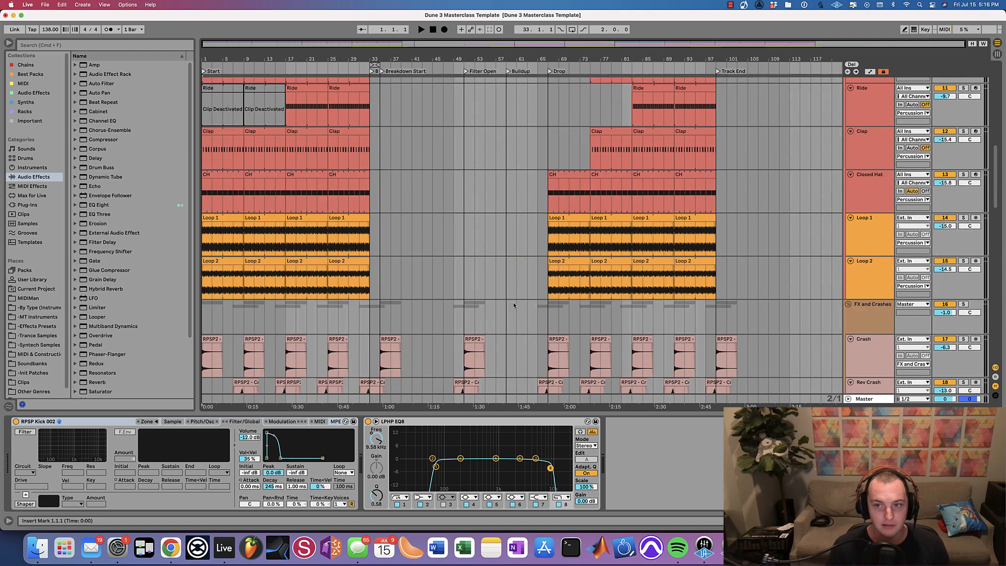
{"action": "scroll", "coordinate": [513, 302], "scroll_direction": "up", "scroll_amount": 10}
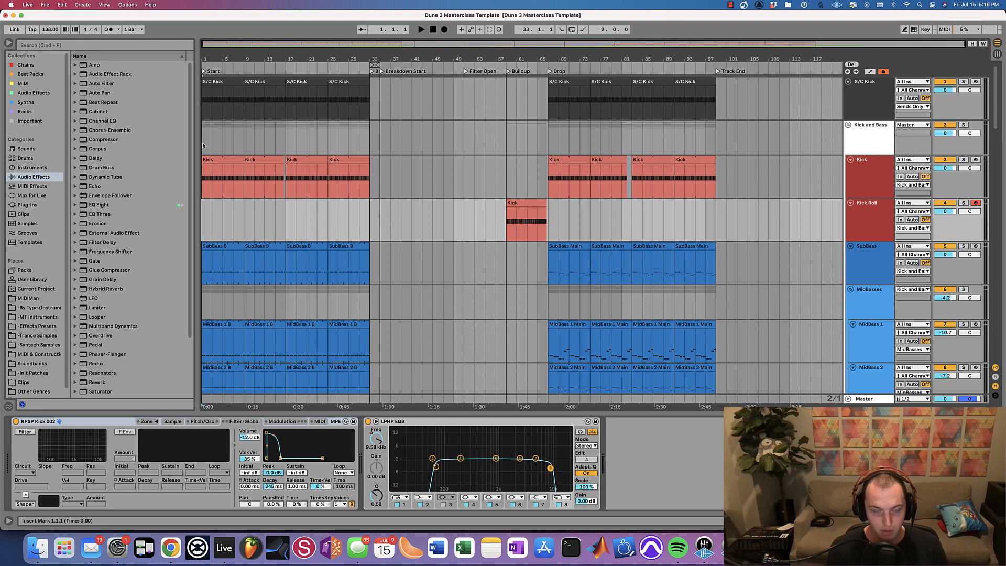
{"action": "scroll", "coordinate": [256, 241], "scroll_direction": "down", "scroll_amount": 10}
{"action": "scroll", "coordinate": [258, 231], "scroll_direction": "down", "scroll_amount": 12}
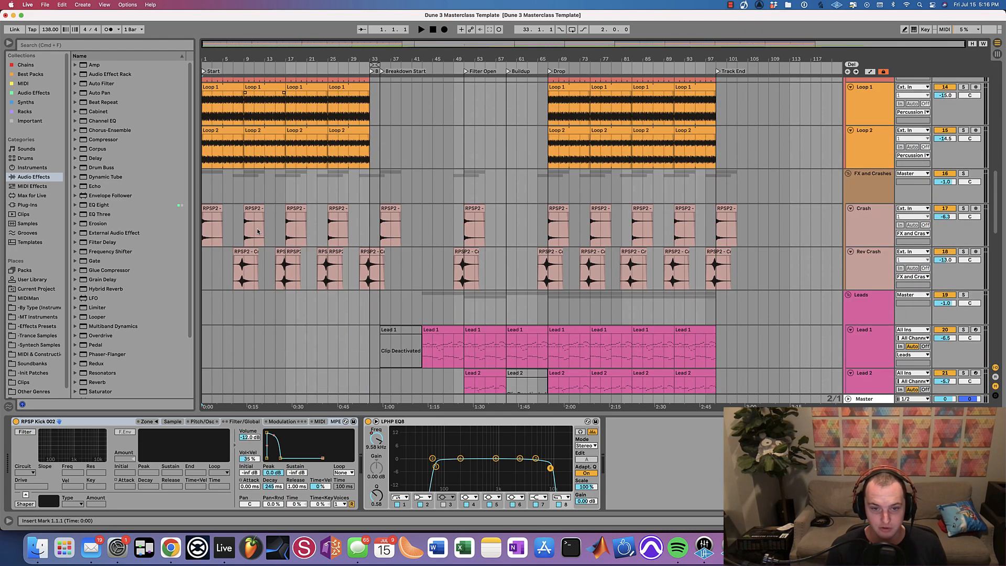
{"action": "scroll", "coordinate": [262, 232], "scroll_direction": "down", "scroll_amount": 2}
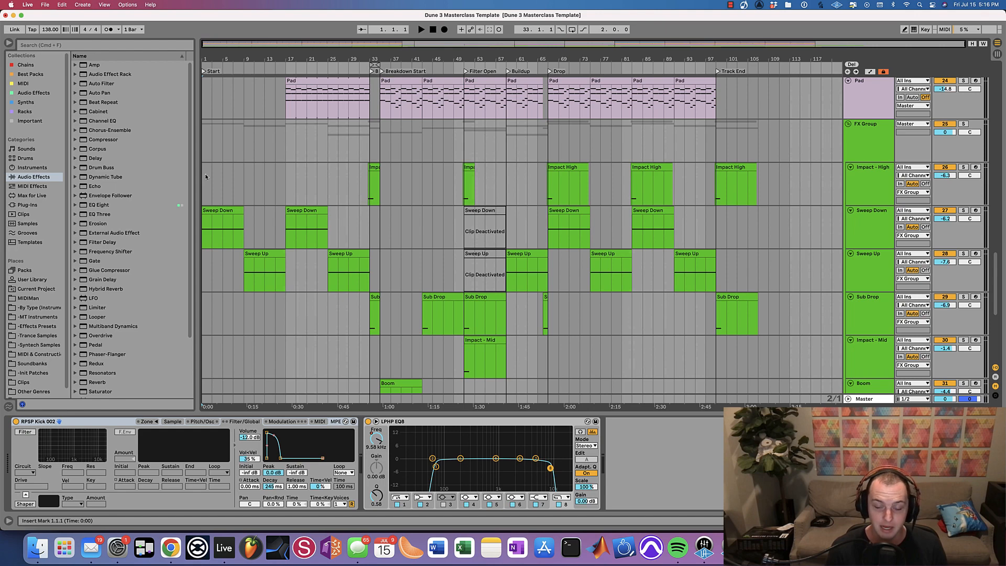
{"action": "scroll", "coordinate": [217, 255], "scroll_direction": "down", "scroll_amount": 4}
{"action": "scroll", "coordinate": [220, 255], "scroll_direction": "up", "scroll_amount": 20}
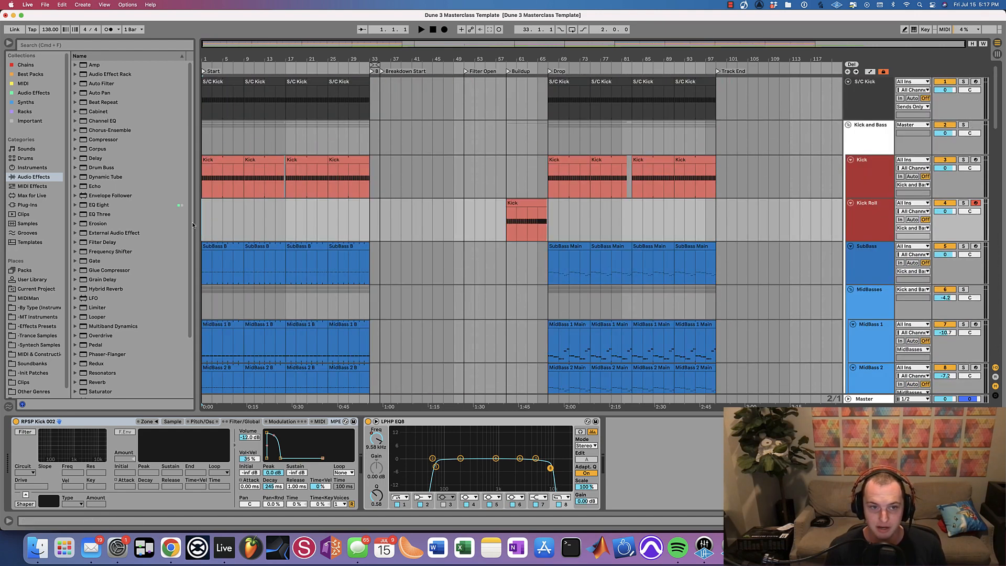
Play the arrangement from bar 1 and delete the LFOTool device from the Kick and Bass group.
{"action": "left_click", "coordinate": [203, 141]}
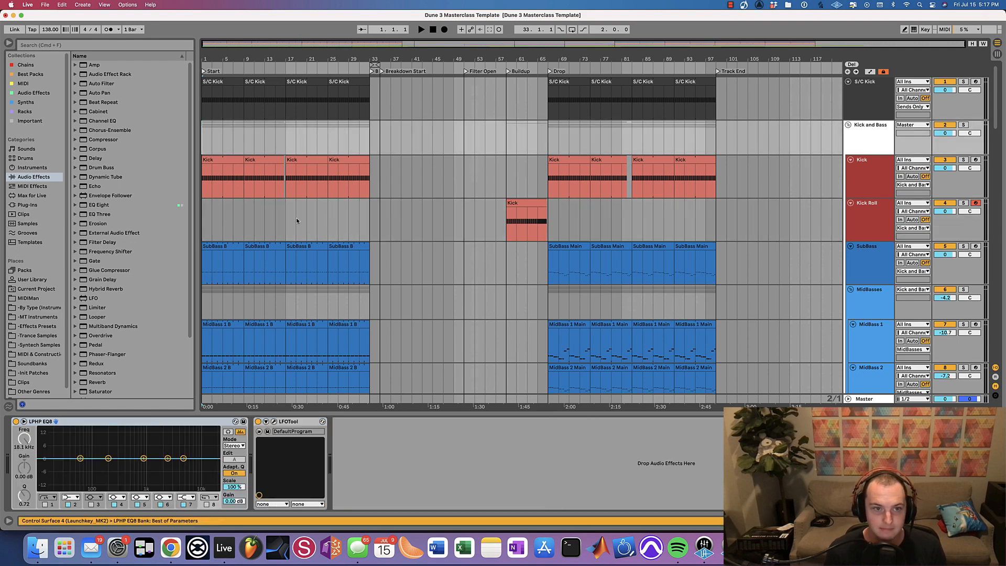
{"action": "key", "text": "space"}
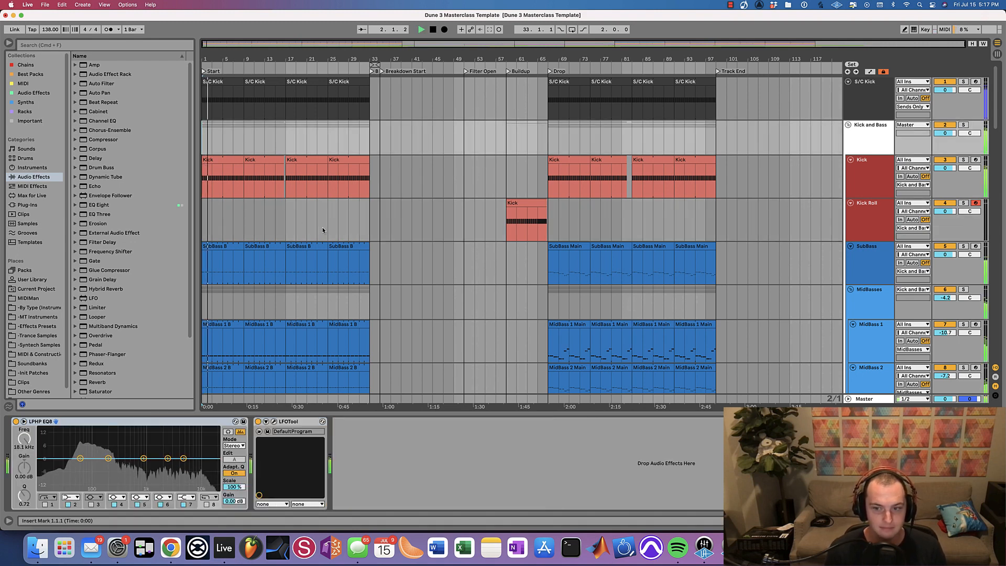
{"action": "scroll", "coordinate": [322, 227], "scroll_direction": "down", "scroll_amount": 1}
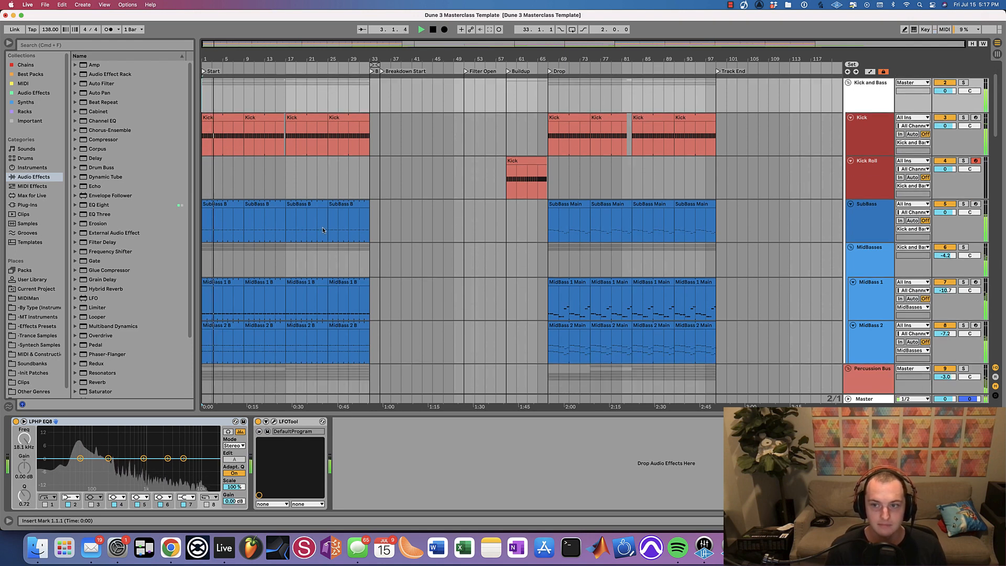
{"action": "scroll", "coordinate": [322, 228], "scroll_direction": "up", "scroll_amount": 1}
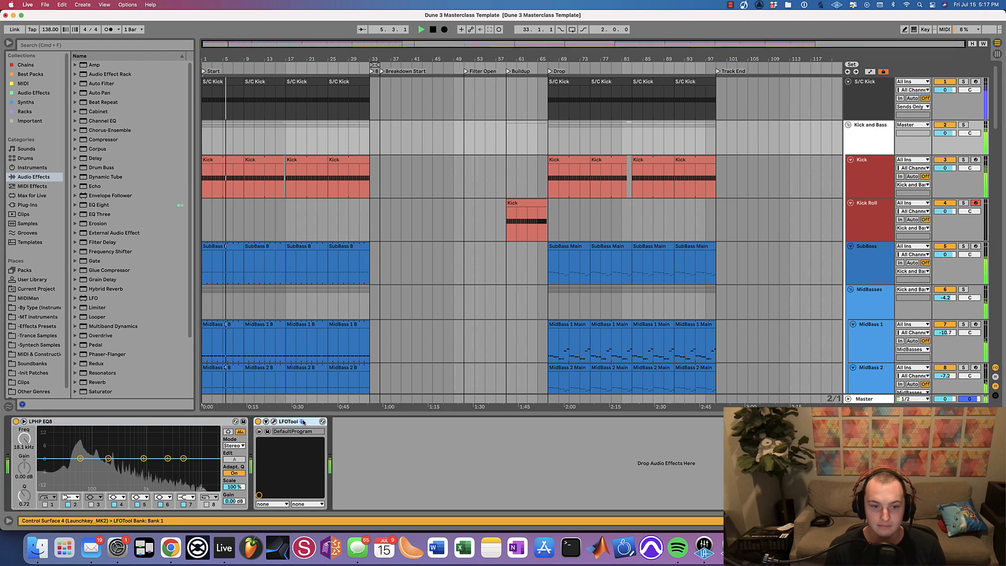
{"action": "key", "text": "Delete"}
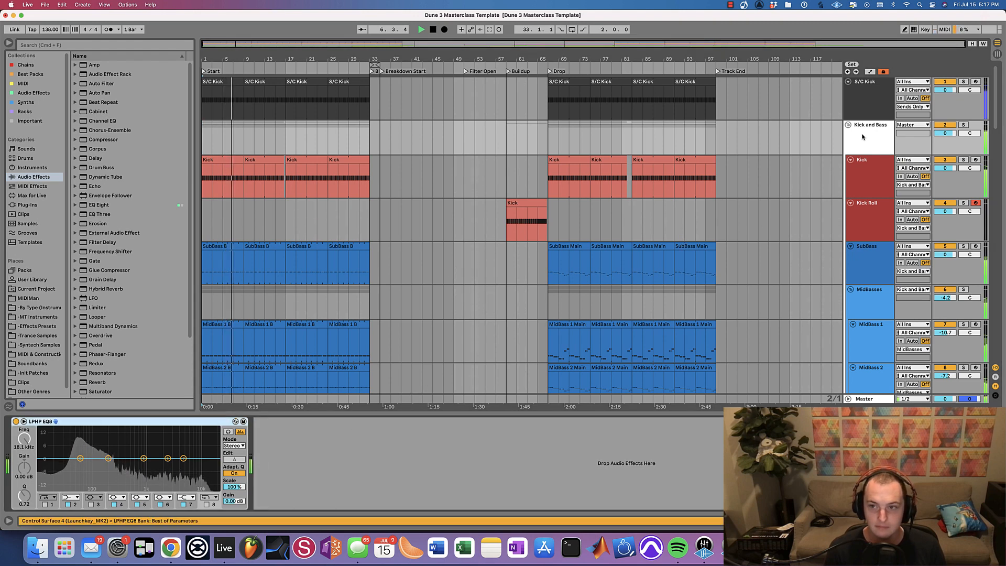
Examine the device chains of the kick and bass tracks one by one, from S/C Kick to MidBass 2, during playback.
{"action": "left_click", "coordinate": [867, 97]}
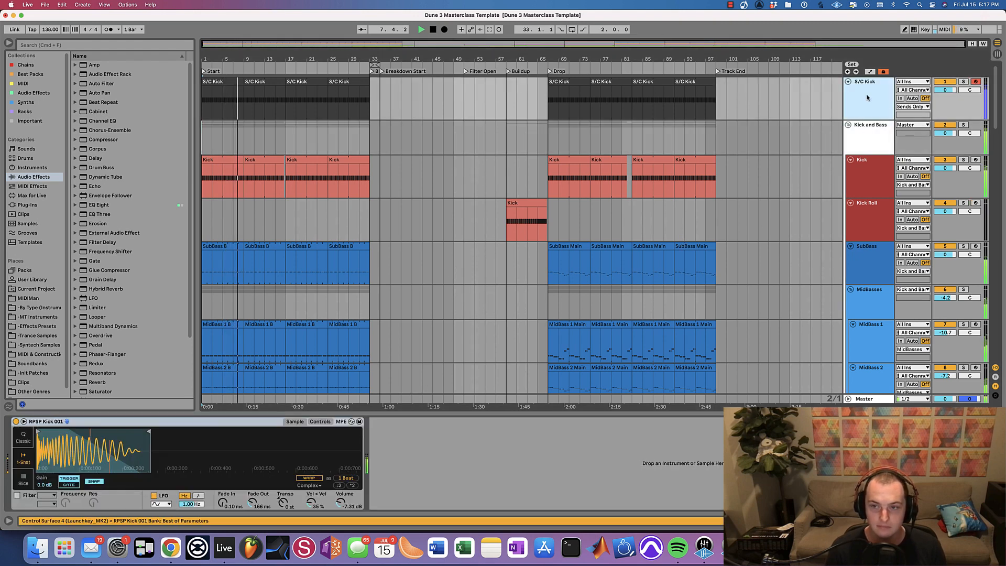
{"action": "key", "text": "Down"}
{"action": "key", "text": "Down"}
{"action": "key", "text": "Down"}
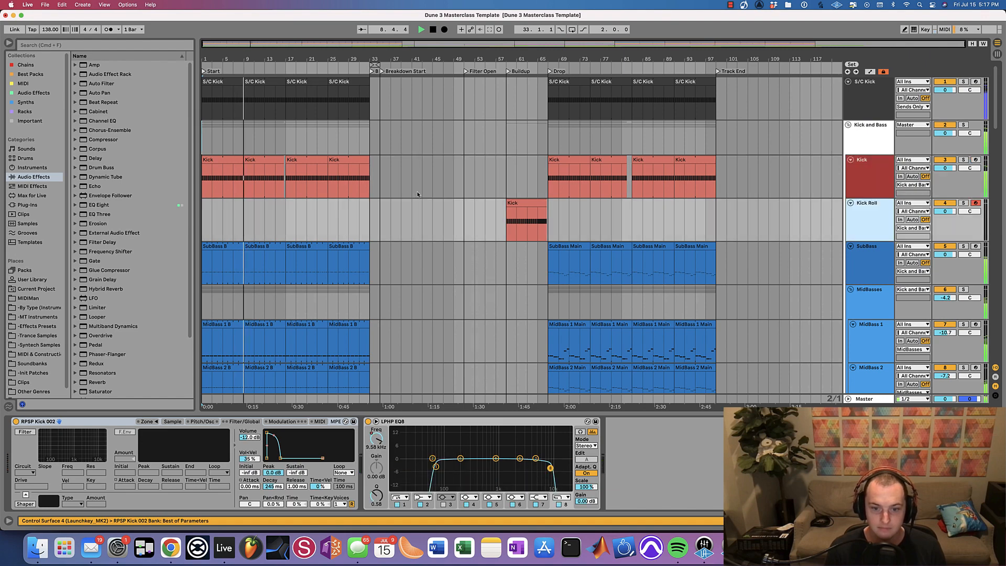
{"action": "key", "text": "Down"}
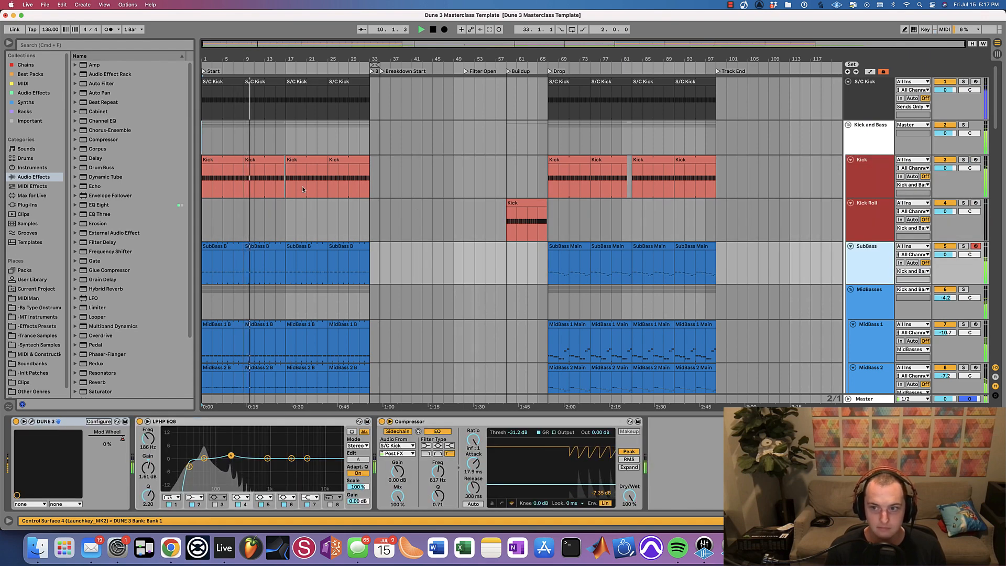
{"action": "scroll", "coordinate": [388, 248], "scroll_direction": "down", "scroll_amount": 8}
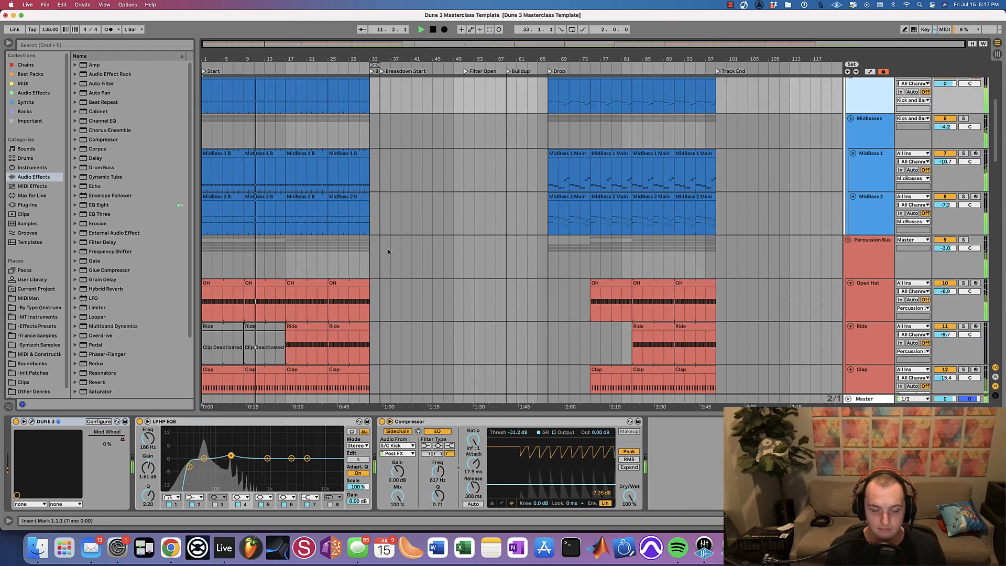
{"action": "key", "text": "Down"}
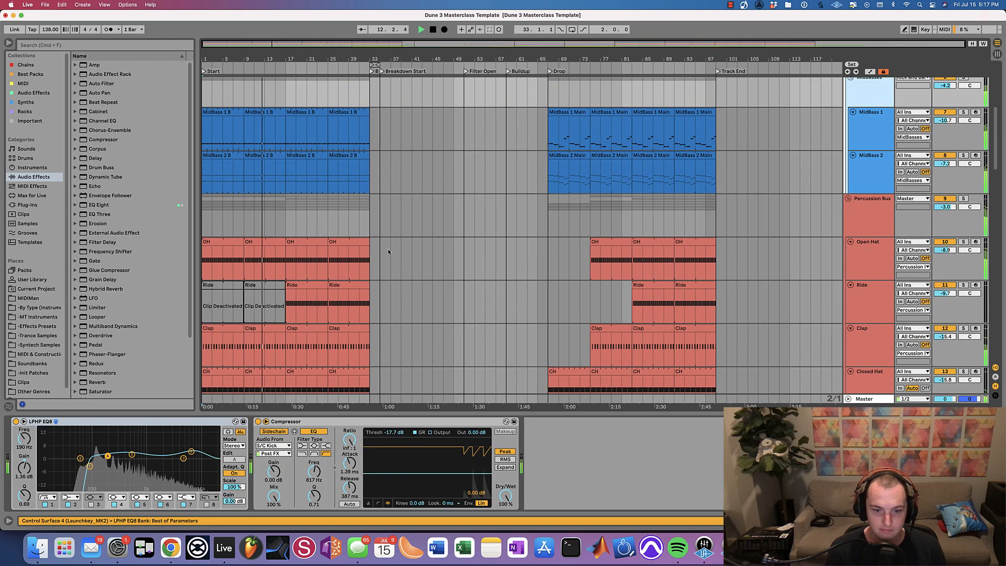
{"action": "key", "text": "Down"}
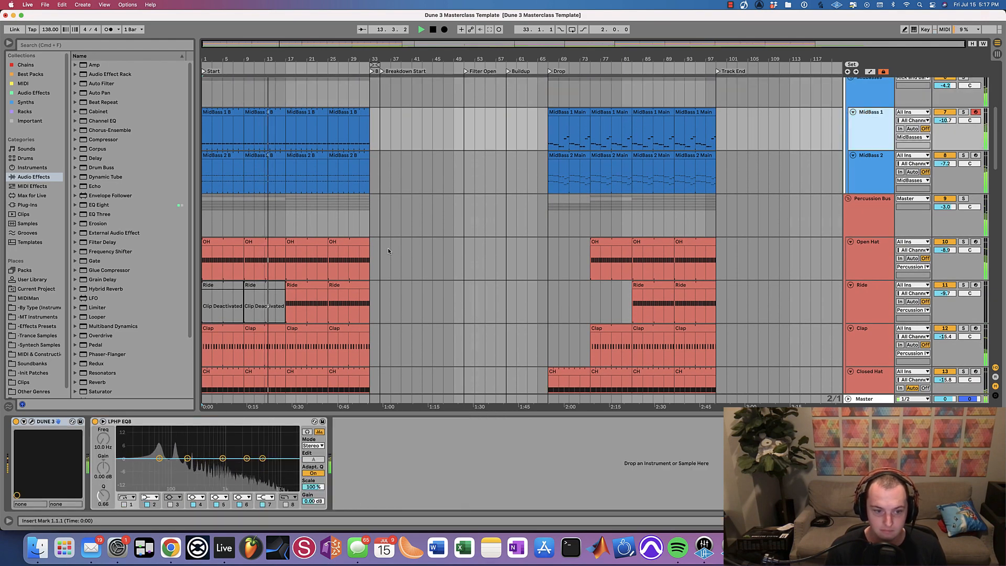
{"action": "key", "text": "Down"}
Examine the device chains of the percussion tracks one by one, from the Percussion Bus to Loop 1.
{"action": "key", "text": "Down"}
{"action": "key", "text": "Down"}
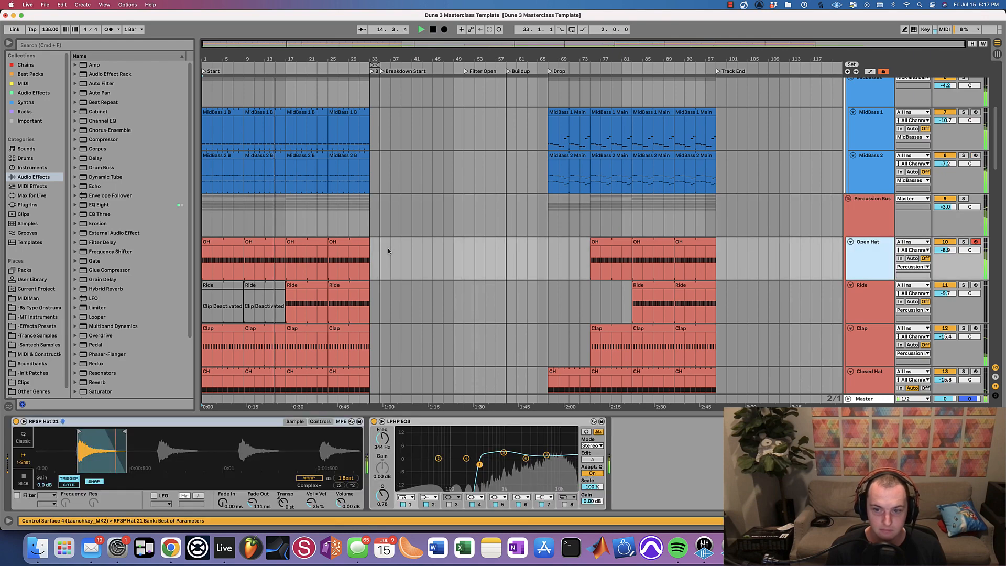
{"action": "key", "text": "Down"}
{"action": "key", "text": "Down"}
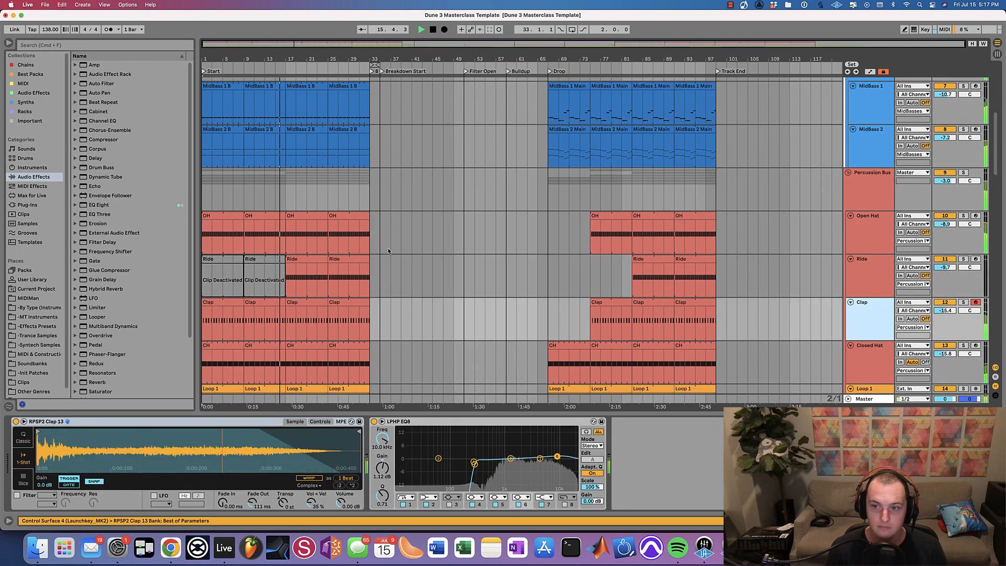
{"action": "key", "text": "Down"}
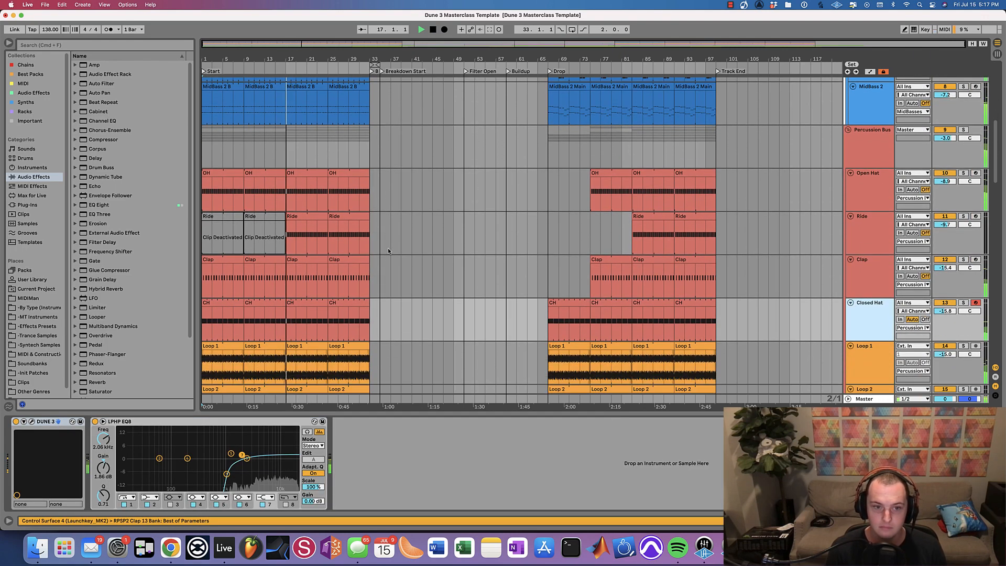
{"action": "key", "text": "Down"}
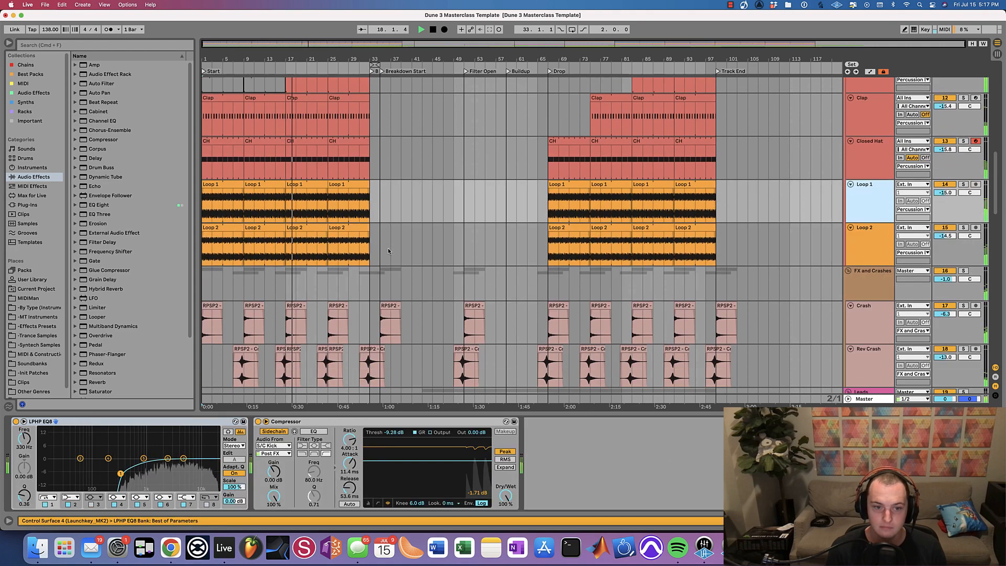
Follow the intro playback through the crash, lead, pluck, pad and FX tracks down to the Snare Roll track.
{"action": "scroll", "coordinate": [388, 250], "scroll_direction": "down", "scroll_amount": 5}
{"action": "scroll", "coordinate": [388, 250], "scroll_direction": "down", "scroll_amount": 1}
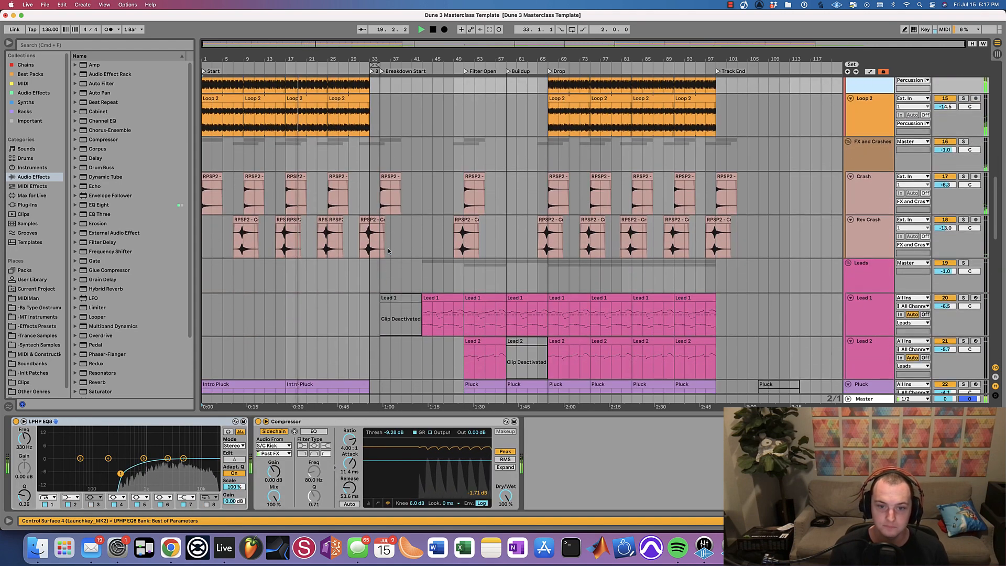
{"action": "scroll", "coordinate": [388, 251], "scroll_direction": "down", "scroll_amount": 4}
{"action": "scroll", "coordinate": [391, 248], "scroll_direction": "down", "scroll_amount": 2}
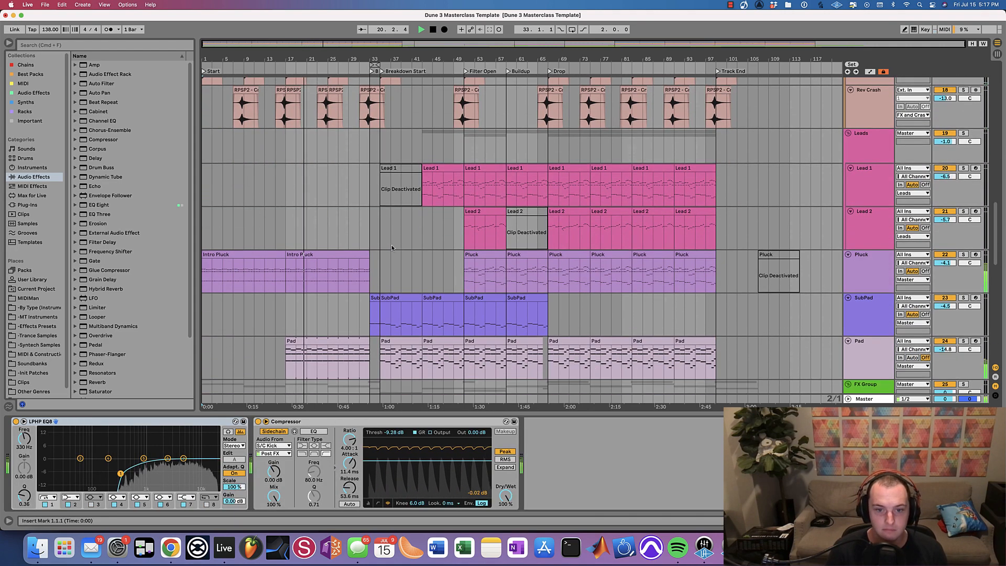
{"action": "scroll", "coordinate": [393, 248], "scroll_direction": "down", "scroll_amount": 2}
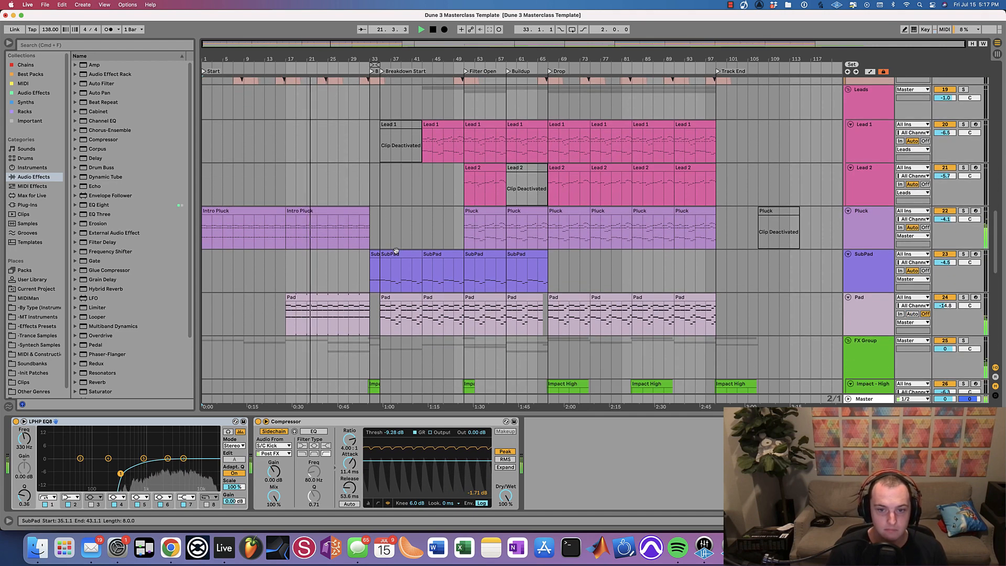
{"action": "scroll", "coordinate": [396, 252], "scroll_direction": "down", "scroll_amount": 2}
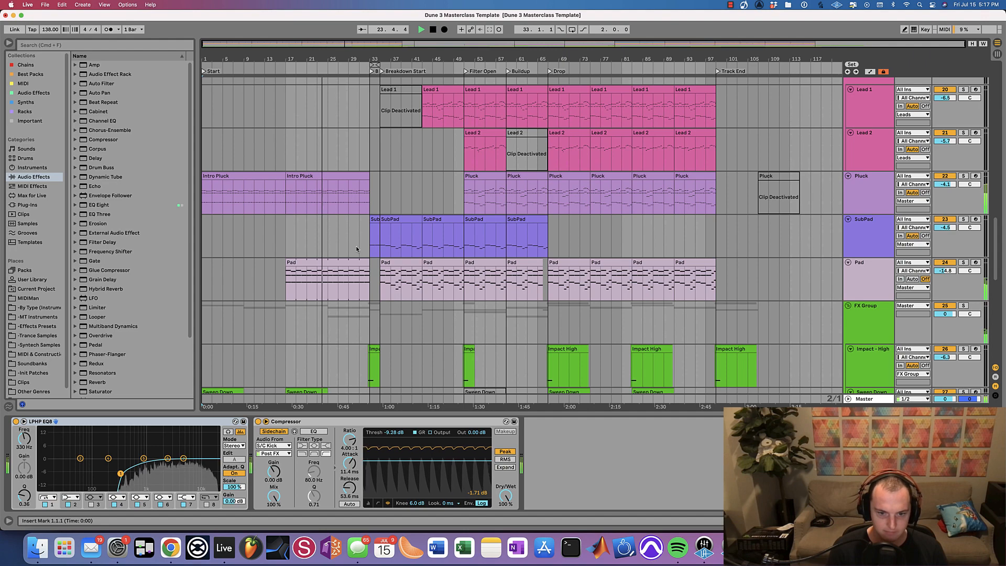
{"action": "scroll", "coordinate": [357, 246], "scroll_direction": "down", "scroll_amount": 15}
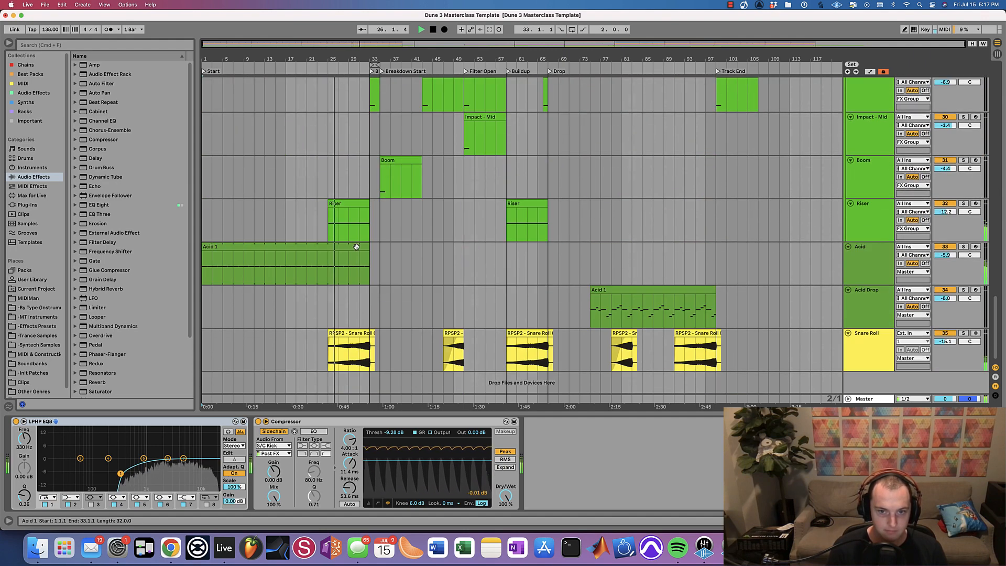
Review the riser, acid and sweep tracks up to the breakdown, and look back over the pads, crashes and percussion.
{"action": "scroll", "coordinate": [356, 247], "scroll_direction": "up", "scroll_amount": 6}
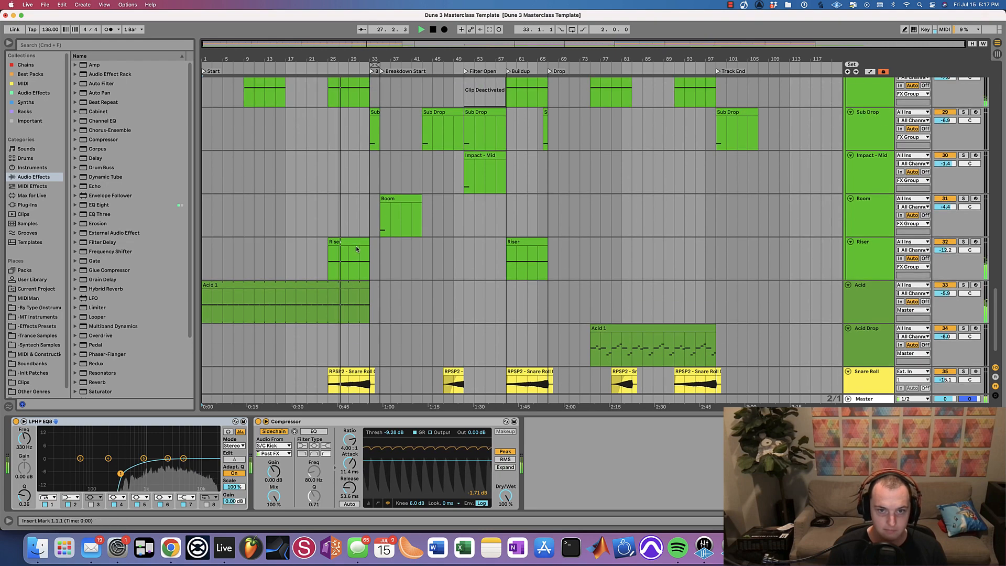
{"action": "scroll", "coordinate": [356, 246], "scroll_direction": "up", "scroll_amount": 4}
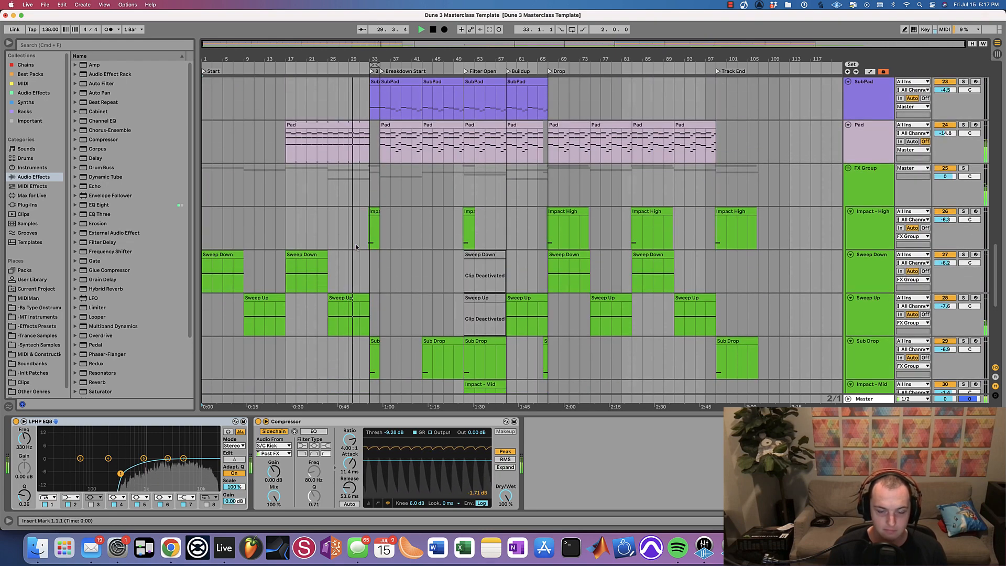
{"action": "scroll", "coordinate": [357, 245], "scroll_direction": "down", "scroll_amount": 5}
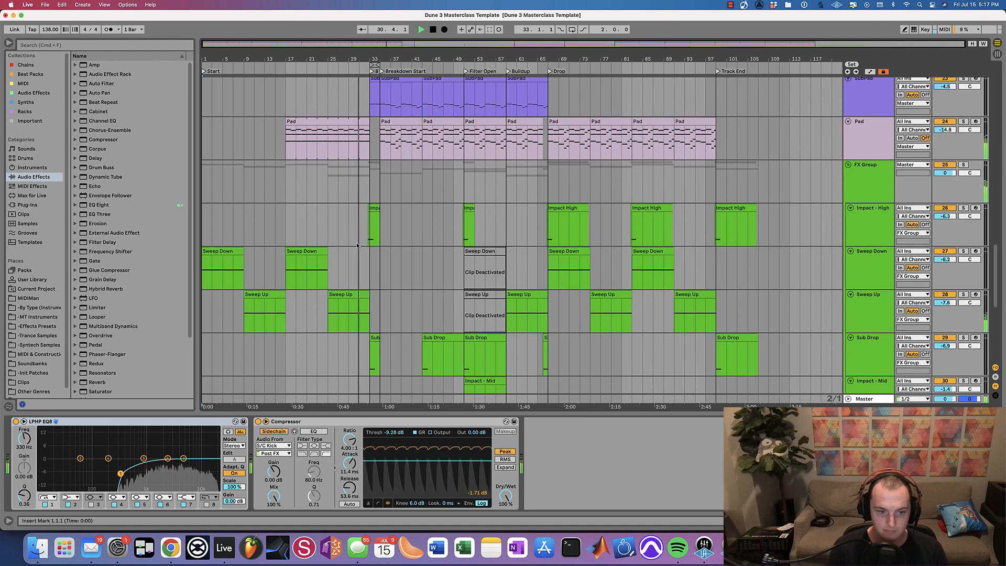
{"action": "scroll", "coordinate": [356, 244], "scroll_direction": "down", "scroll_amount": 3}
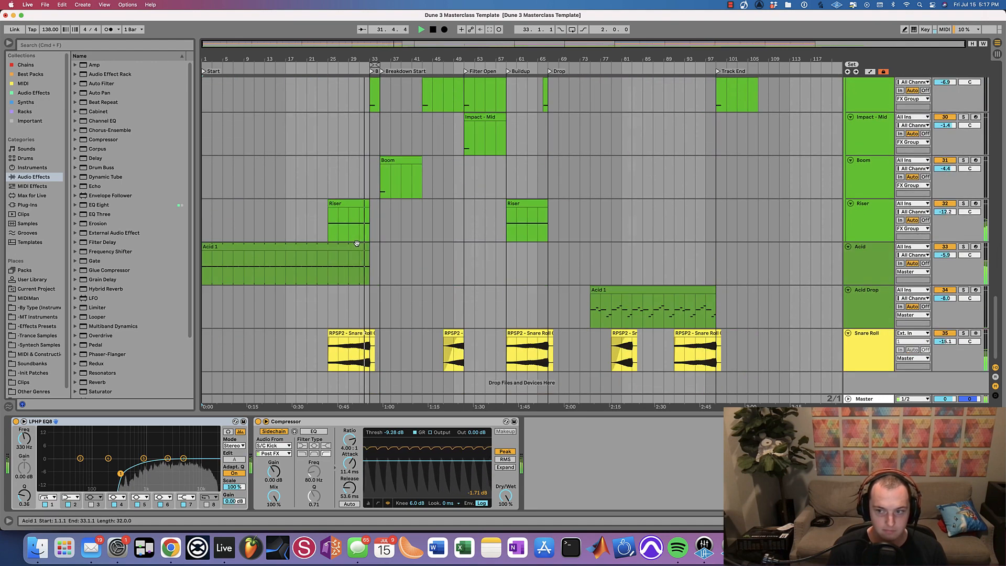
{"action": "scroll", "coordinate": [356, 245], "scroll_direction": "up", "scroll_amount": 6}
{"action": "scroll", "coordinate": [356, 245], "scroll_direction": "up", "scroll_amount": 8}
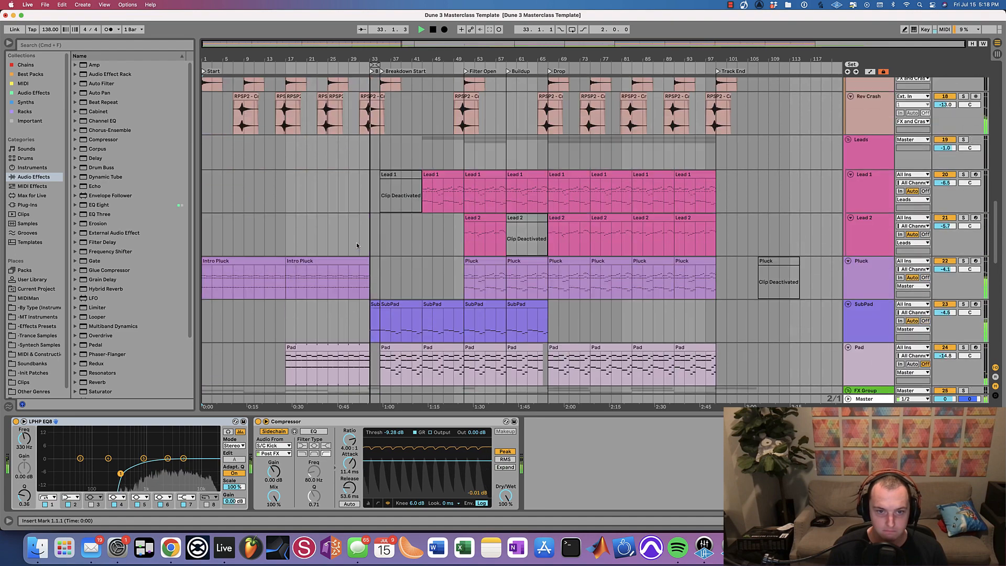
{"action": "scroll", "coordinate": [356, 242], "scroll_direction": "up", "scroll_amount": 2}
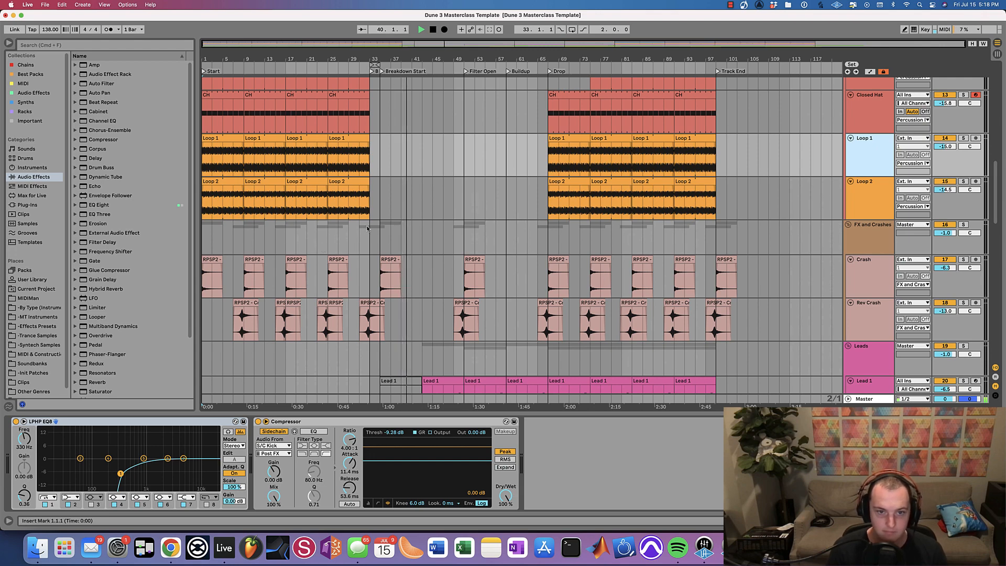
{"action": "scroll", "coordinate": [367, 229], "scroll_direction": "down", "scroll_amount": 2}
{"action": "scroll", "coordinate": [368, 228], "scroll_direction": "up", "scroll_amount": 15}
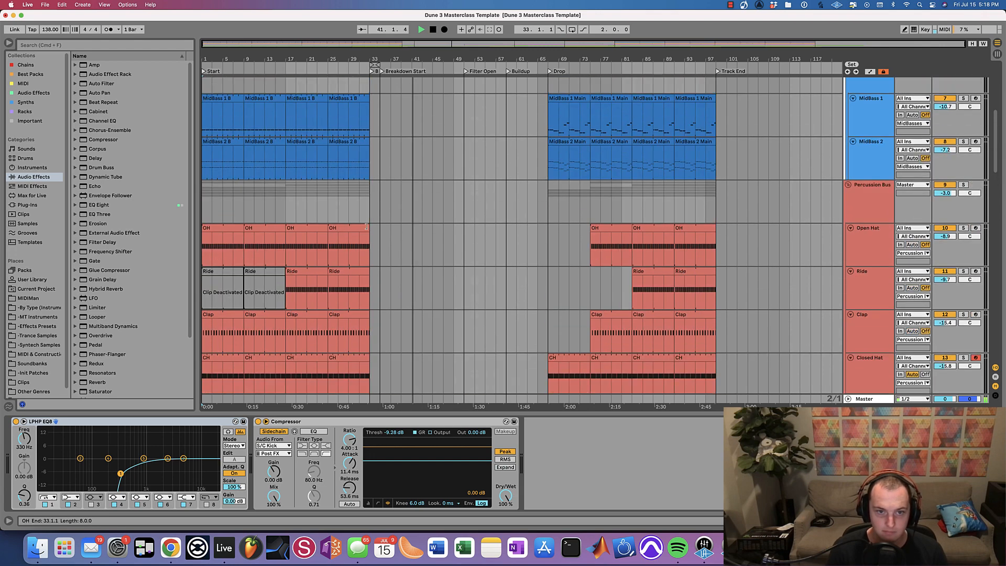
Follow the breakdown and buildup playback from the kick and bass tracks down through the crashes, leads, pluck and pads to the FX tracks.
{"action": "scroll", "coordinate": [368, 229], "scroll_direction": "up", "scroll_amount": 5}
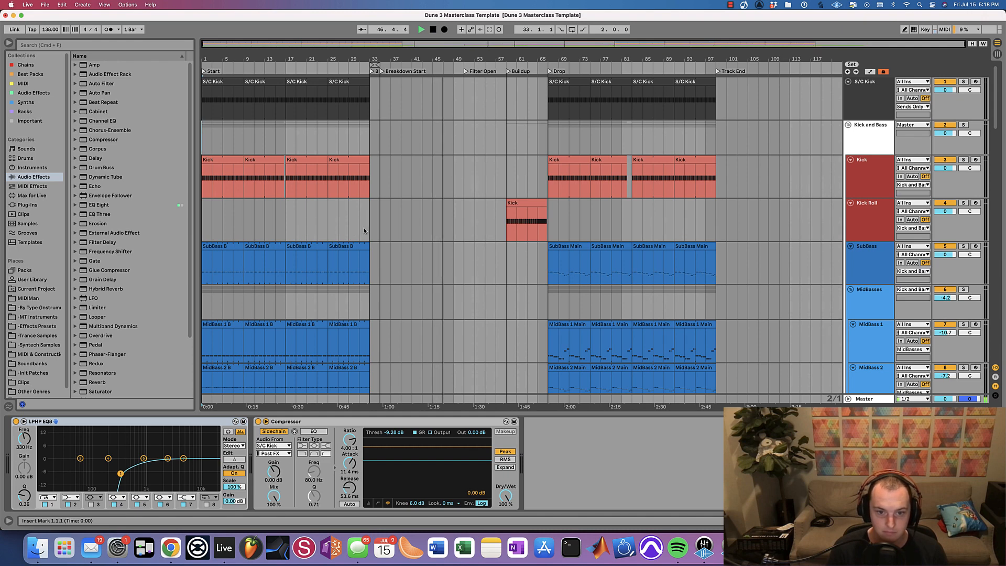
{"action": "scroll", "coordinate": [364, 231], "scroll_direction": "down", "scroll_amount": 10}
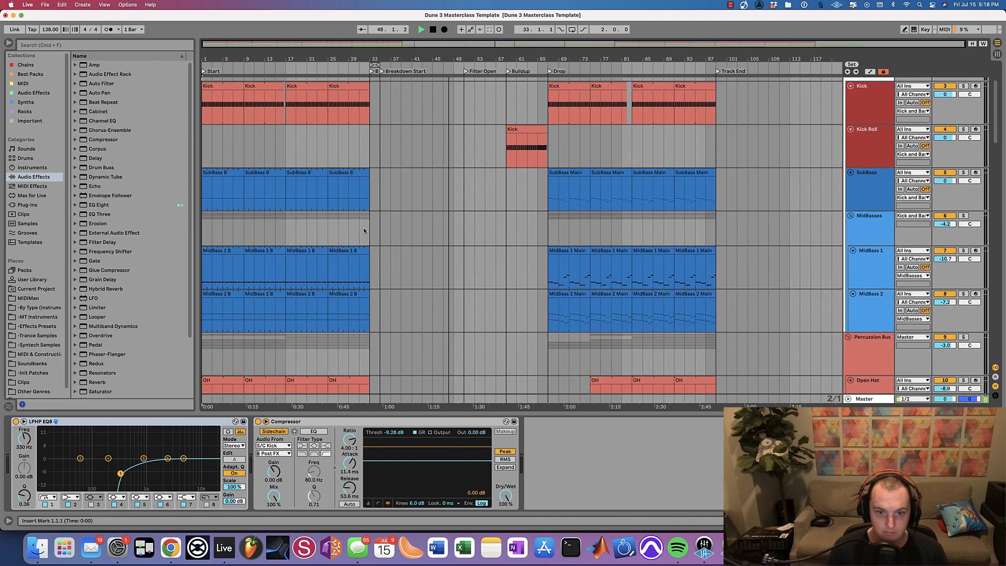
{"action": "scroll", "coordinate": [364, 231], "scroll_direction": "down", "scroll_amount": 6}
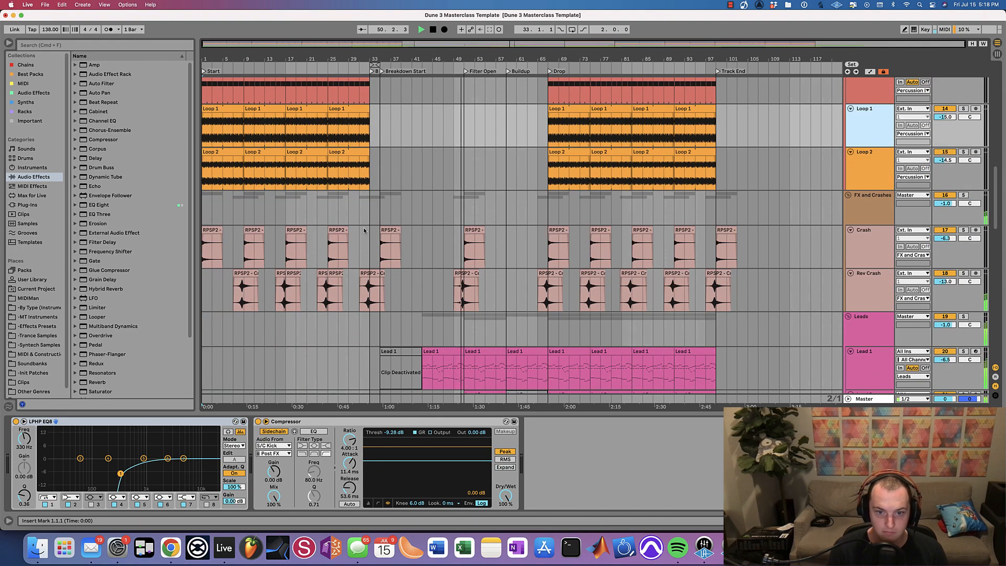
{"action": "scroll", "coordinate": [365, 231], "scroll_direction": "down", "scroll_amount": 3}
{"action": "scroll", "coordinate": [364, 231], "scroll_direction": "down", "scroll_amount": 2}
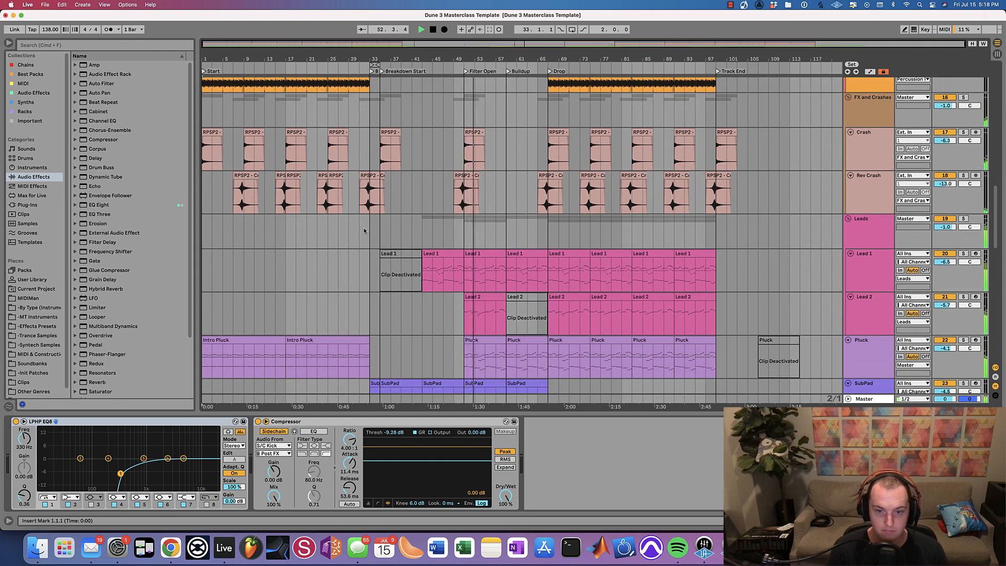
{"action": "scroll", "coordinate": [365, 230], "scroll_direction": "down", "scroll_amount": 2}
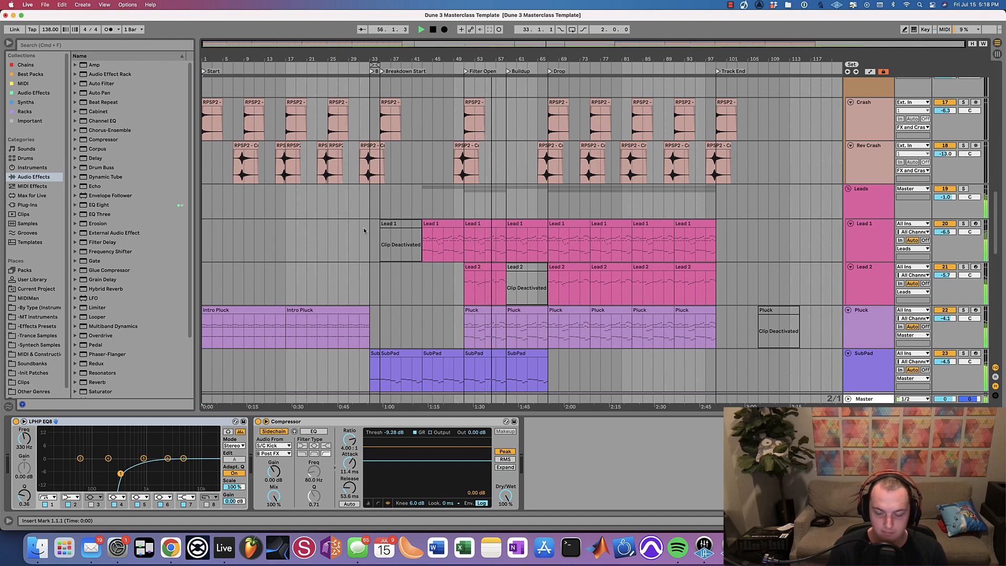
{"action": "scroll", "coordinate": [365, 230], "scroll_direction": "down", "scroll_amount": 1}
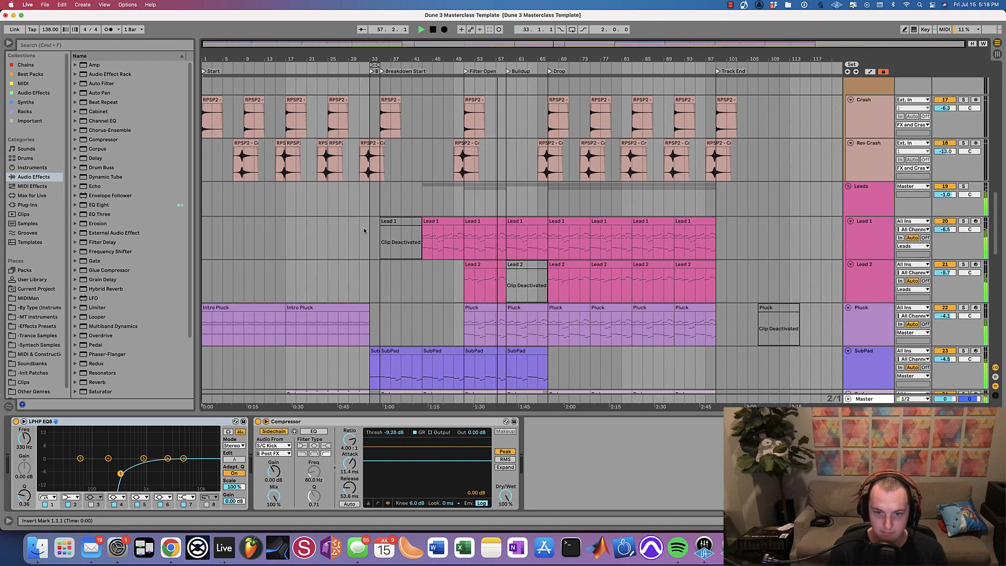
{"action": "scroll", "coordinate": [365, 231], "scroll_direction": "down", "scroll_amount": 6}
{"action": "scroll", "coordinate": [364, 230], "scroll_direction": "down", "scroll_amount": 1}
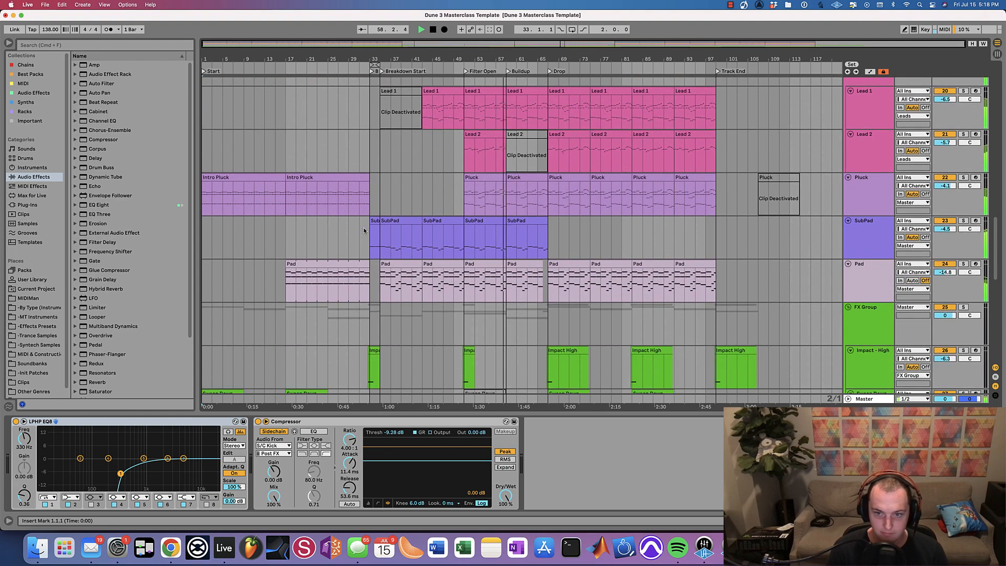
{"action": "scroll", "coordinate": [364, 230], "scroll_direction": "down", "scroll_amount": 3}
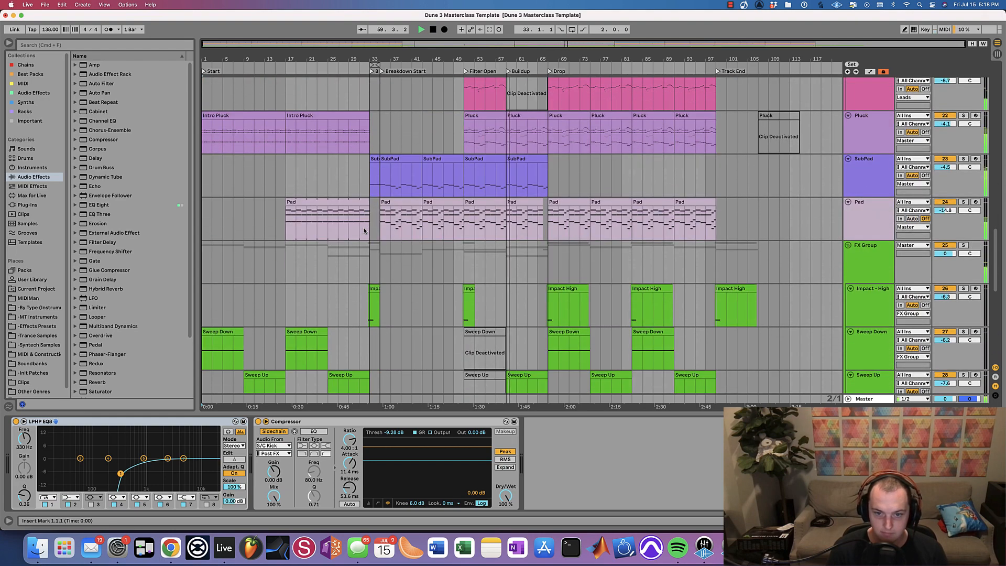
{"action": "scroll", "coordinate": [364, 230], "scroll_direction": "down", "scroll_amount": 6}
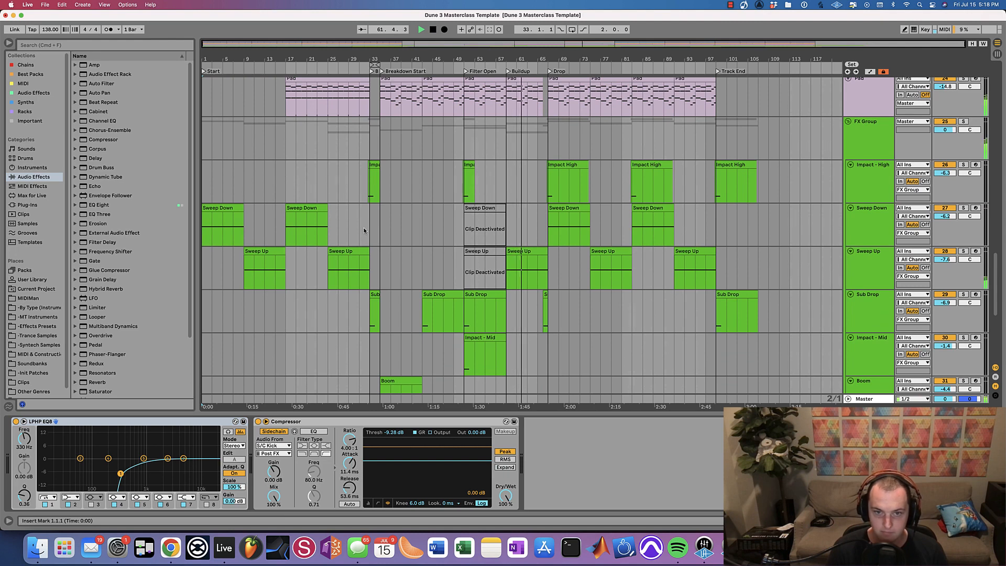
{"action": "scroll", "coordinate": [364, 230], "scroll_direction": "down", "scroll_amount": 1}
{"action": "scroll", "coordinate": [365, 231], "scroll_direction": "down", "scroll_amount": 2}
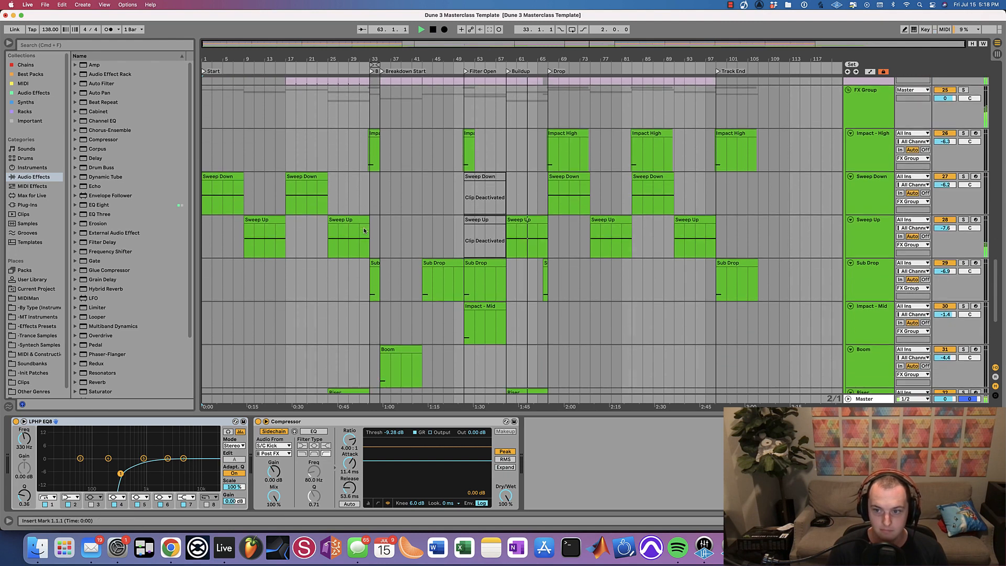
{"action": "scroll", "coordinate": [364, 231], "scroll_direction": "down", "scroll_amount": 1}
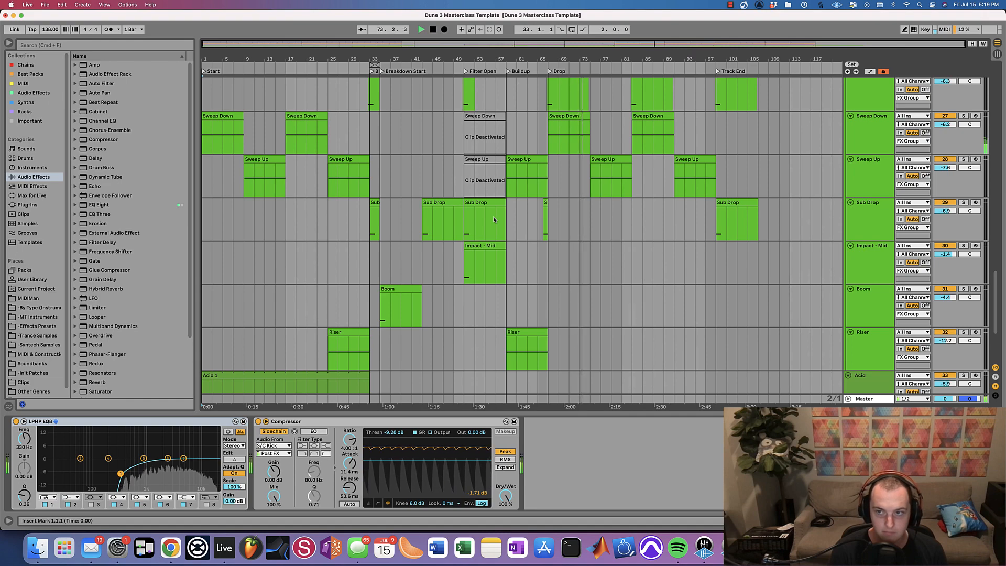
Review the drop playback across the FX, pad, pluck, lead, crash and percussion tracks, returning to the S/C Kick track.
{"action": "scroll", "coordinate": [493, 219], "scroll_direction": "up", "scroll_amount": 10}
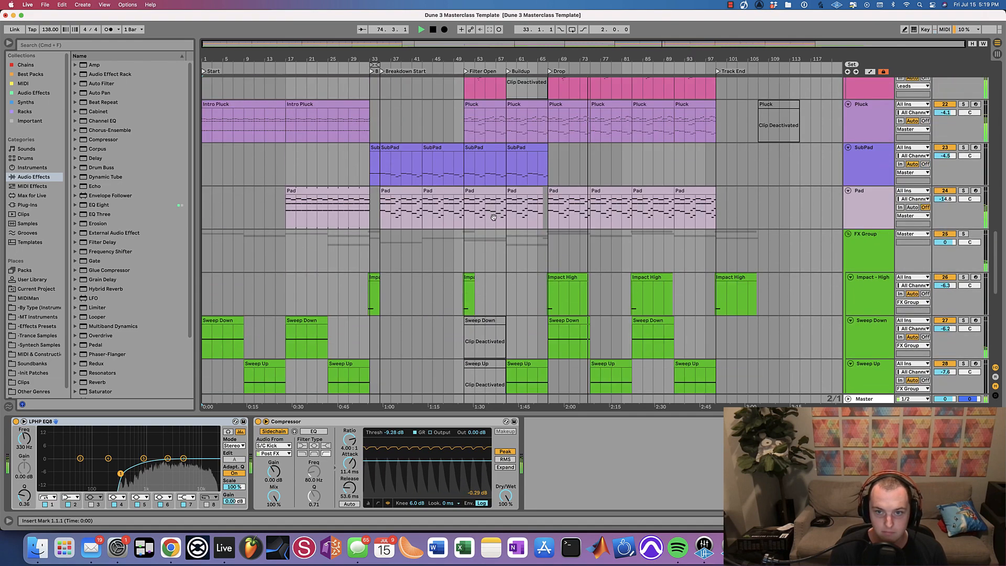
{"action": "scroll", "coordinate": [493, 218], "scroll_direction": "up", "scroll_amount": 5}
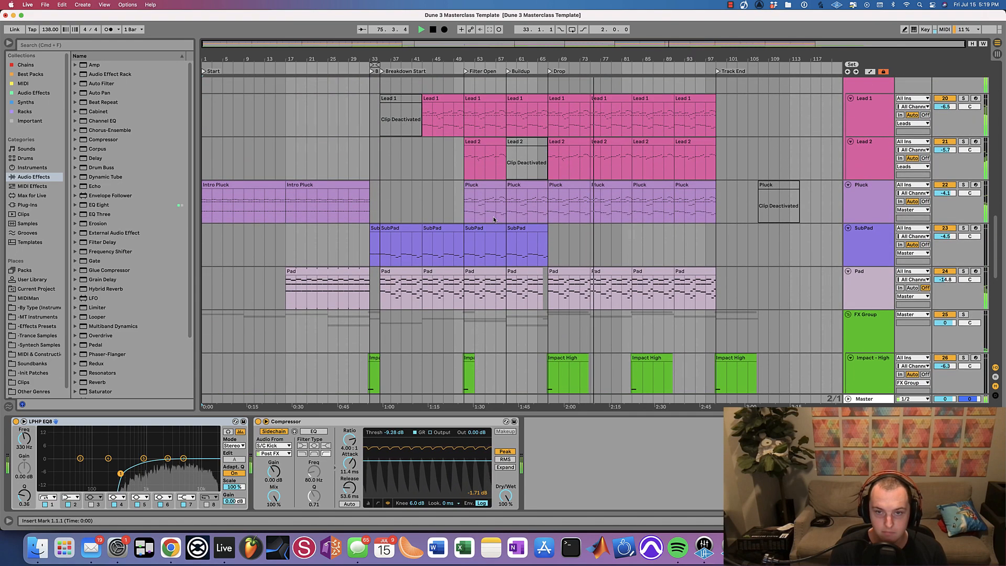
{"action": "scroll", "coordinate": [494, 219], "scroll_direction": "down", "scroll_amount": 10}
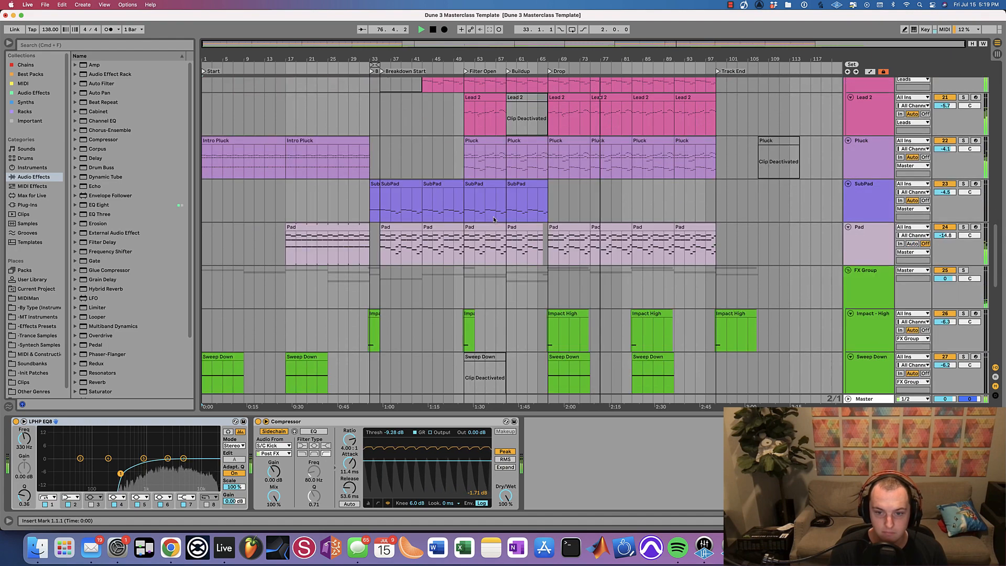
{"action": "scroll", "coordinate": [494, 219], "scroll_direction": "down", "scroll_amount": 4}
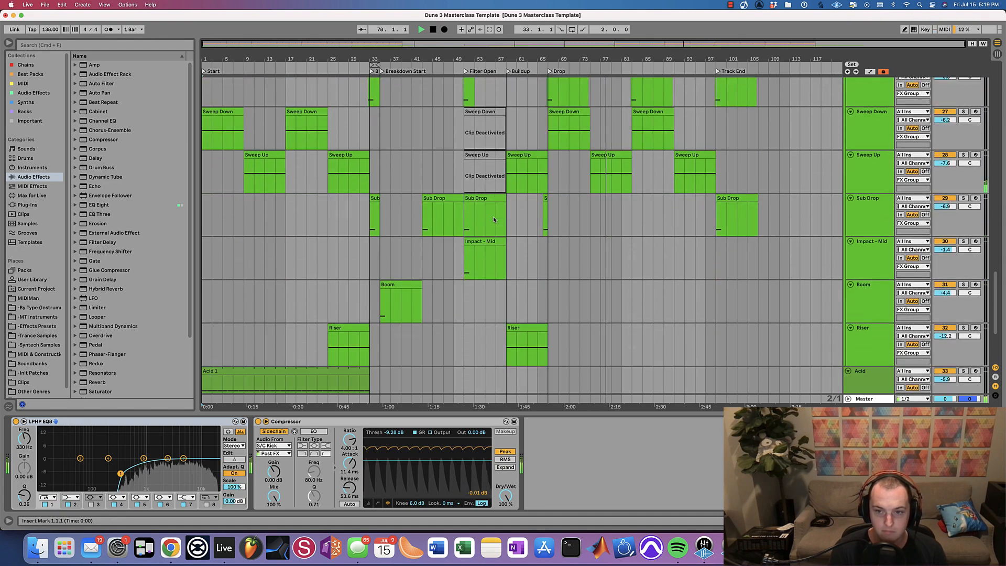
{"action": "scroll", "coordinate": [494, 219], "scroll_direction": "up", "scroll_amount": 10}
{"action": "scroll", "coordinate": [493, 219], "scroll_direction": "up", "scroll_amount": 6}
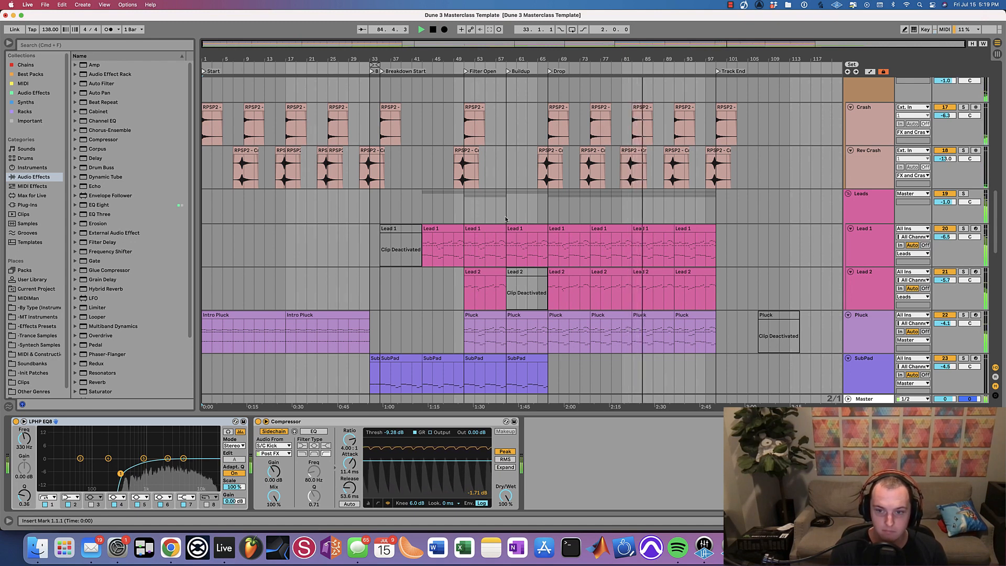
{"action": "scroll", "coordinate": [505, 219], "scroll_direction": "up", "scroll_amount": 10}
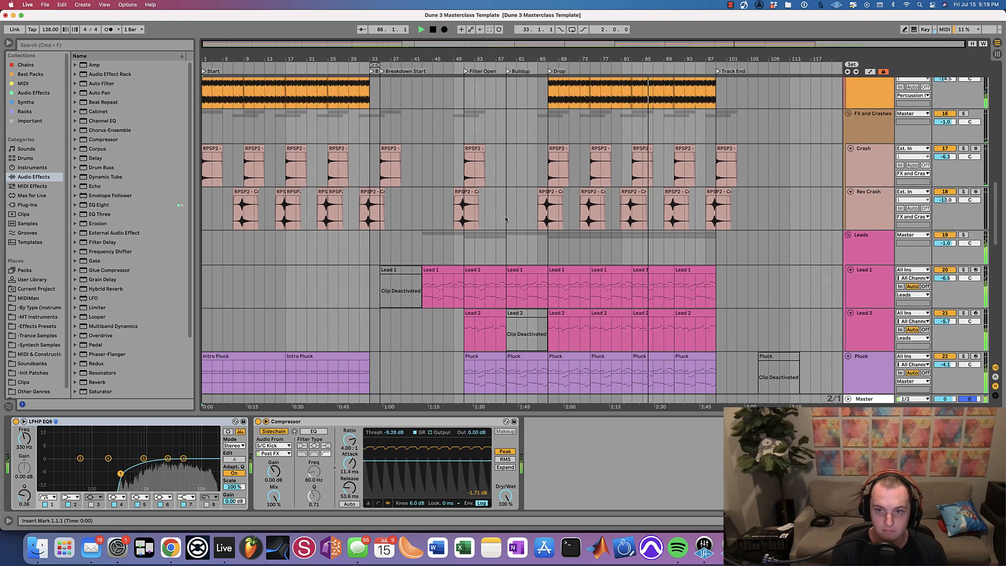
{"action": "scroll", "coordinate": [506, 219], "scroll_direction": "up", "scroll_amount": 10}
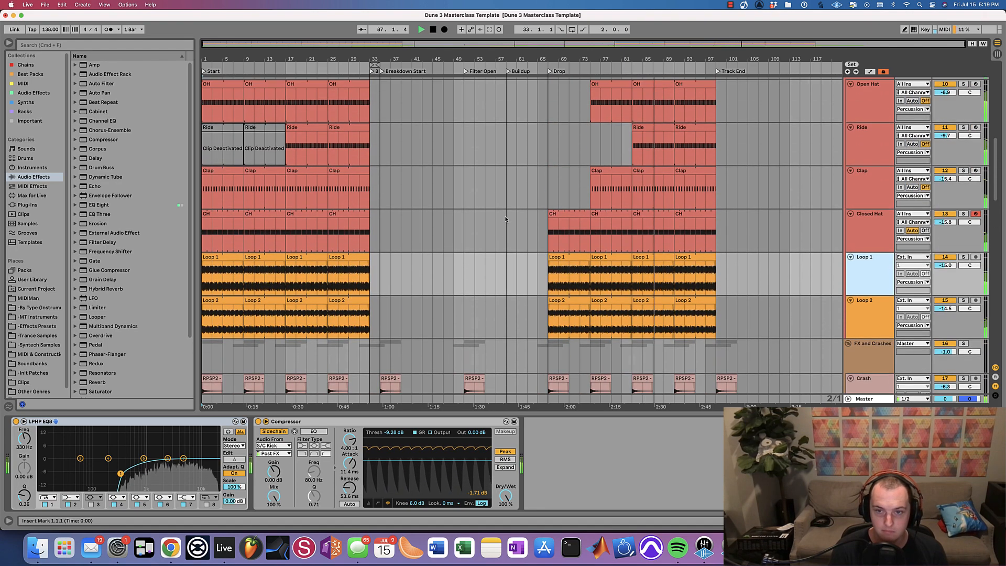
{"action": "scroll", "coordinate": [505, 212], "scroll_direction": "up", "scroll_amount": 5}
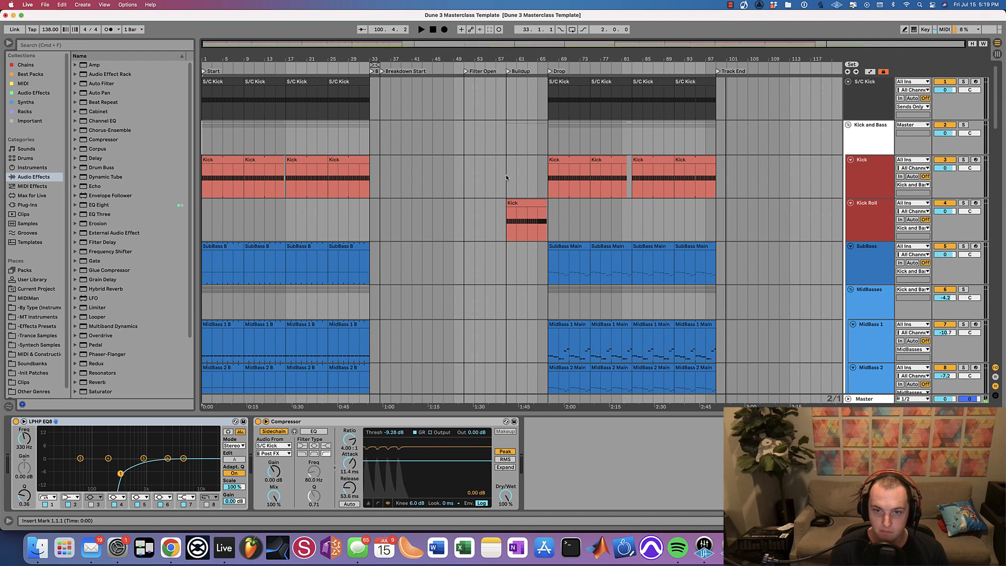
Solo the SubBass track and play it from the start of the drop at bar 67.
{"action": "left_click", "coordinate": [548, 176]}
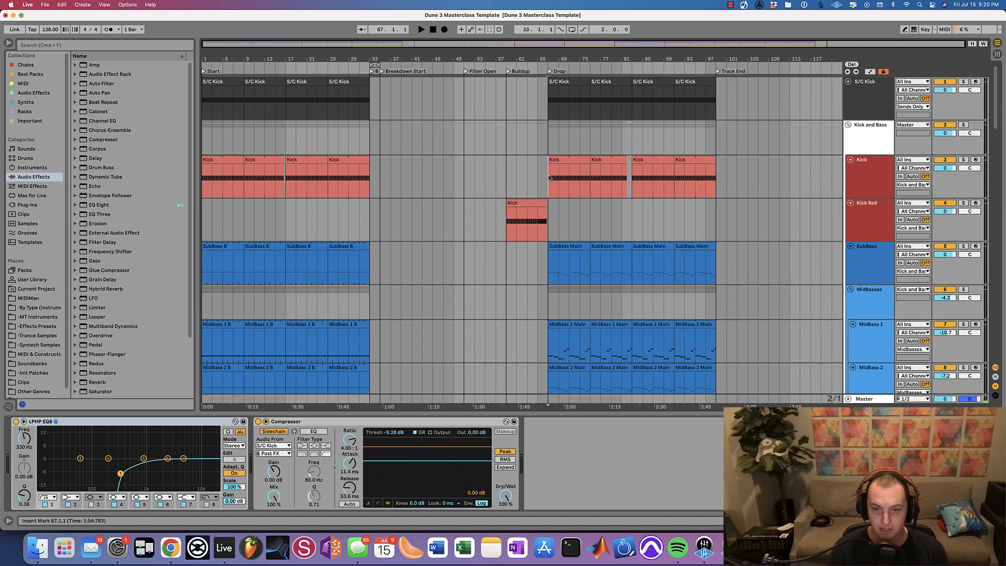
{"action": "left_click", "coordinate": [964, 247]}
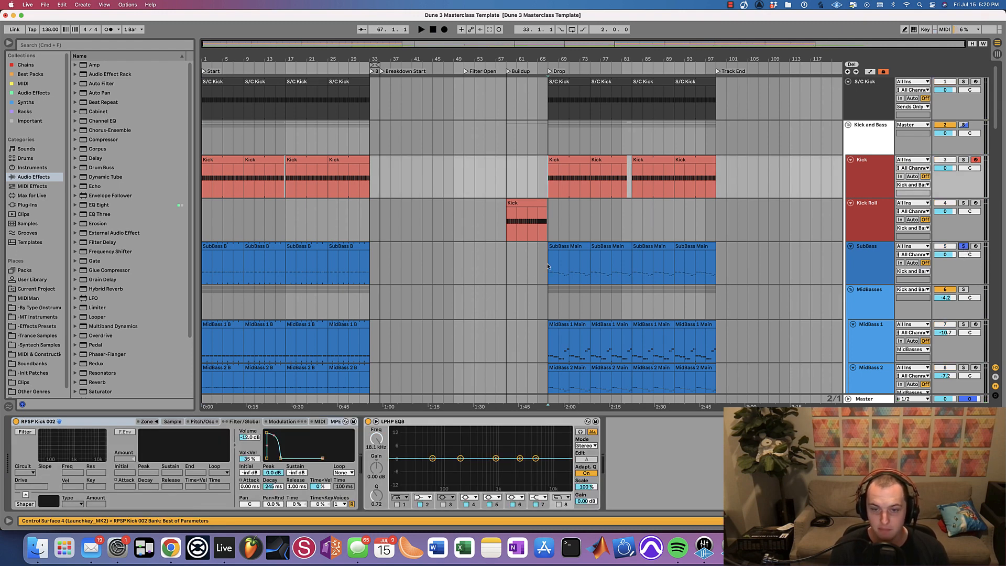
{"action": "left_click", "coordinate": [548, 267]}
{"action": "key", "text": "space"}
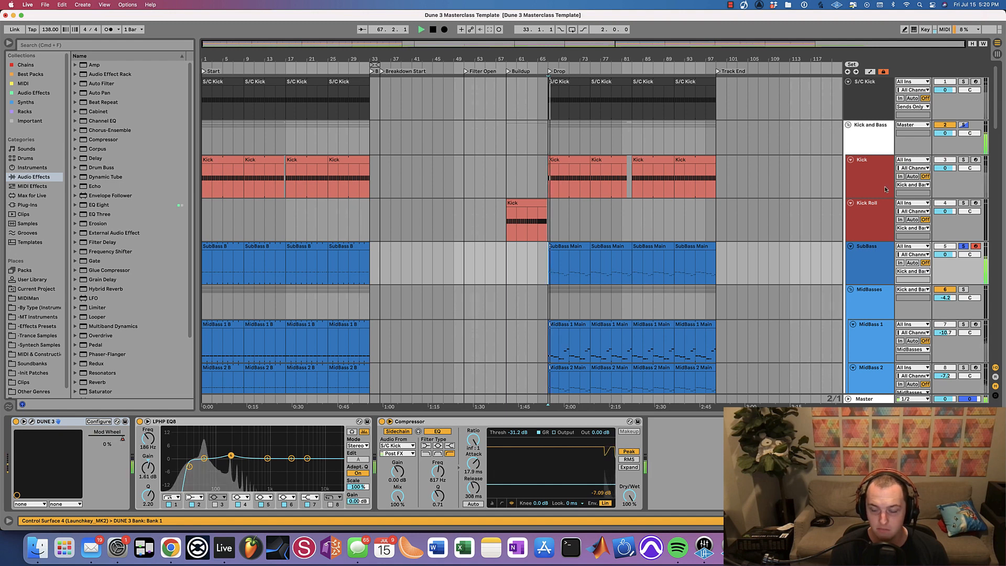
Add the Kick to the solo to hear it together with the SubBass, and stop playback.
{"action": "left_click", "coordinate": [964, 159]}
{"action": "scroll", "coordinate": [657, 271], "scroll_direction": "down", "scroll_amount": 2}
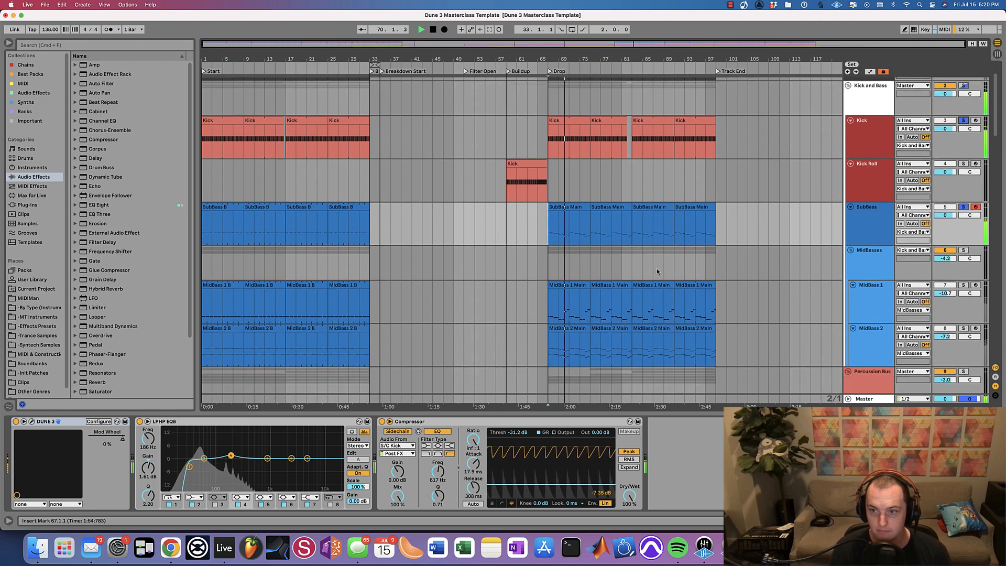
{"action": "scroll", "coordinate": [656, 268], "scroll_direction": "down", "scroll_amount": 1}
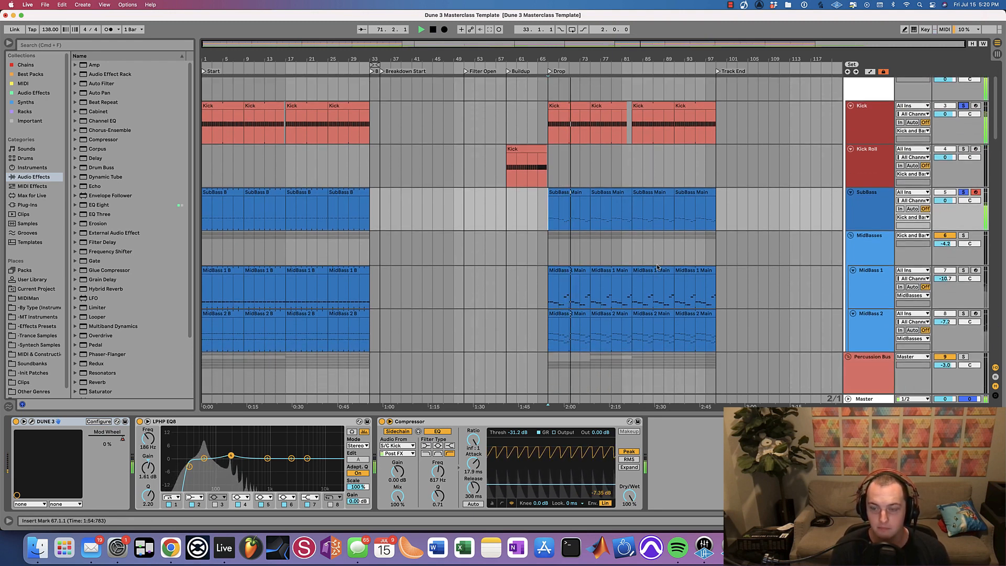
{"action": "key", "text": "space"}
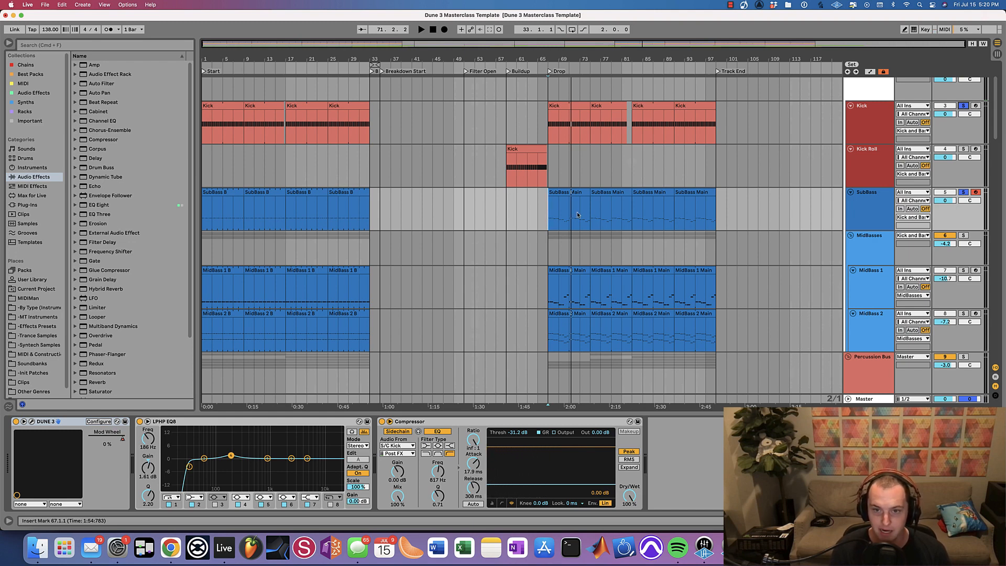
Audition MidBass 1, MidBass 2 and the whole MidBasses group soloed in turn from bar 67, and stop playback.
{"action": "left_click", "coordinate": [543, 291]}
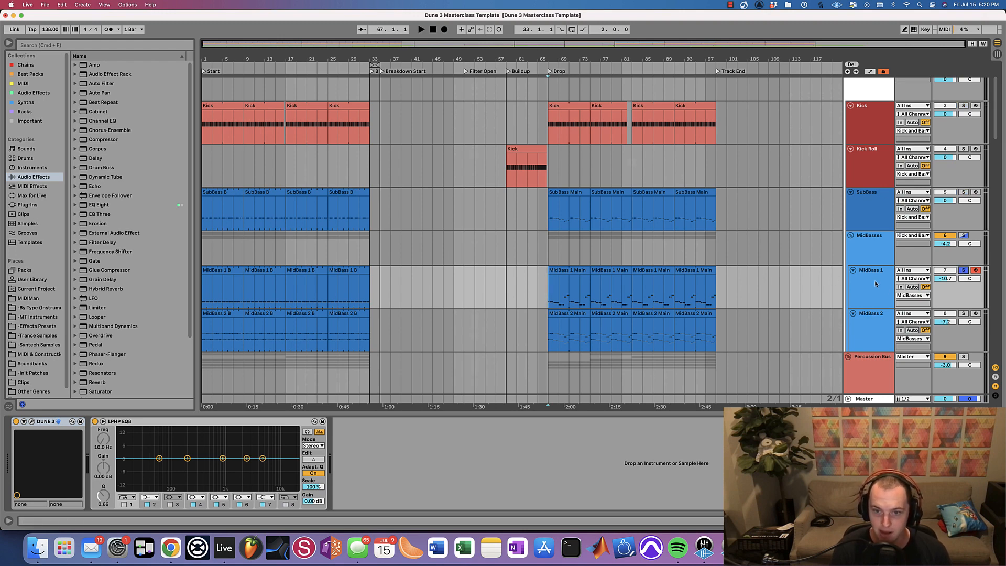
{"action": "key", "text": "space"}
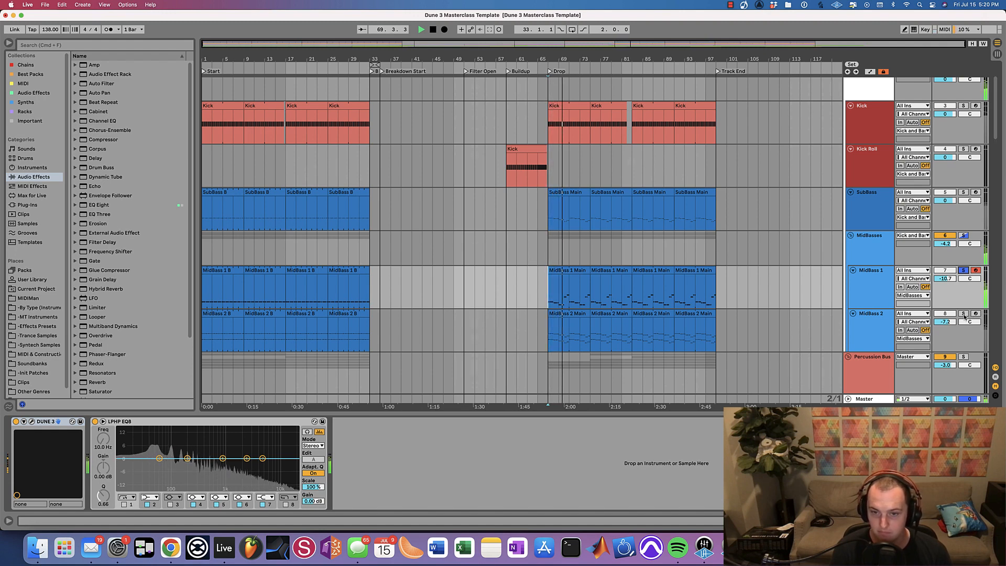
{"action": "left_click", "coordinate": [963, 314]}
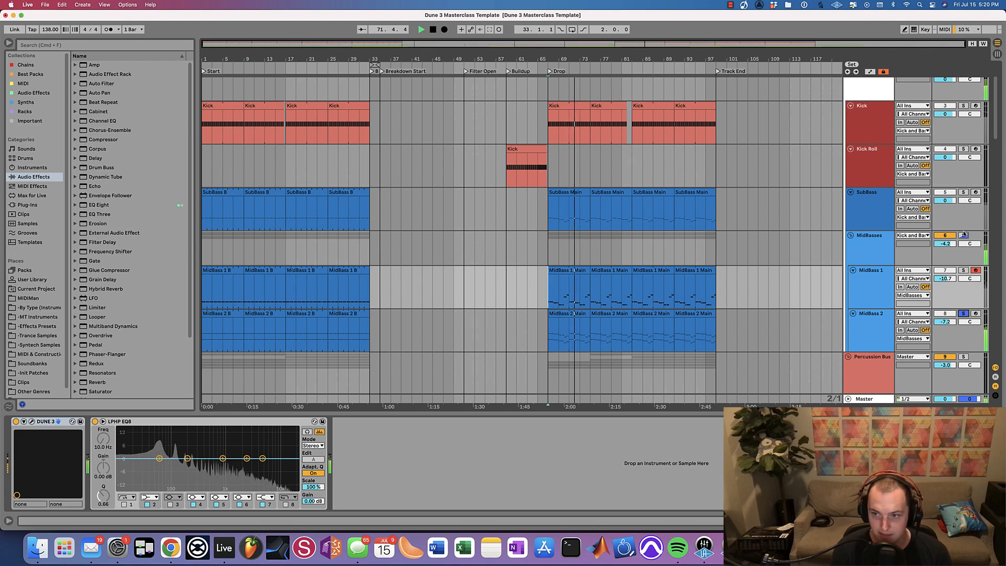
{"action": "scroll", "coordinate": [632, 285], "scroll_direction": "down", "scroll_amount": 5}
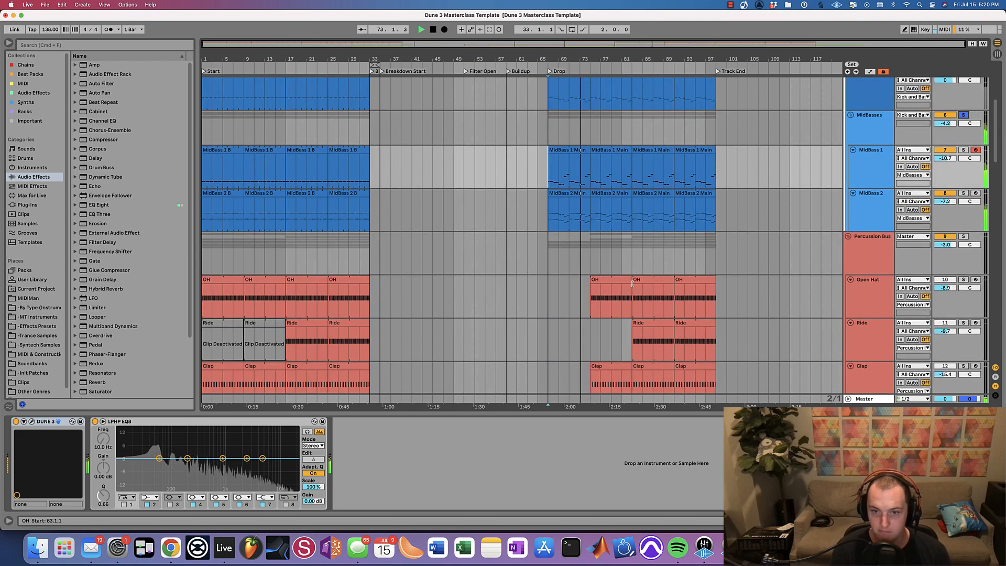
{"action": "scroll", "coordinate": [633, 285], "scroll_direction": "down", "scroll_amount": 3}
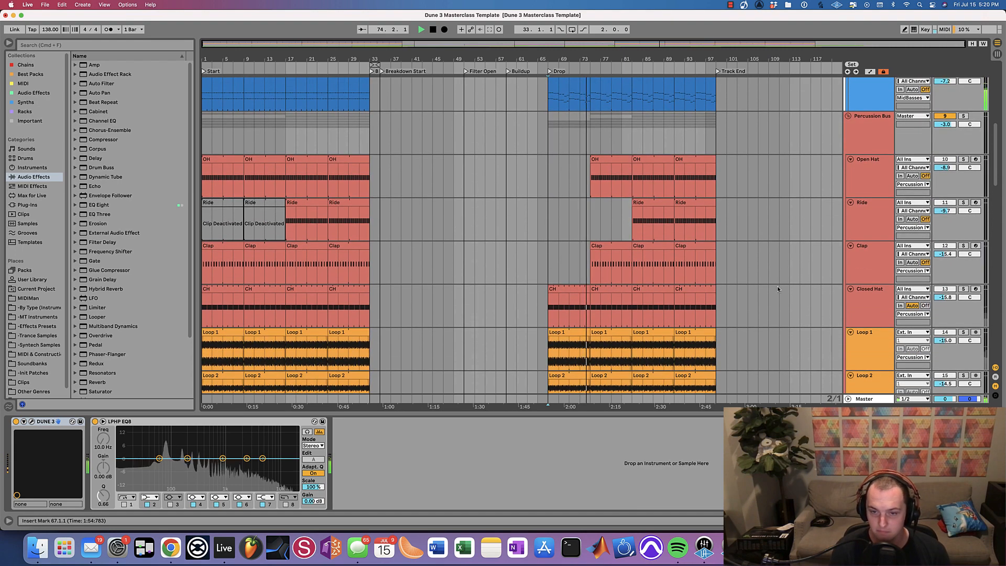
{"action": "key", "text": "space"}
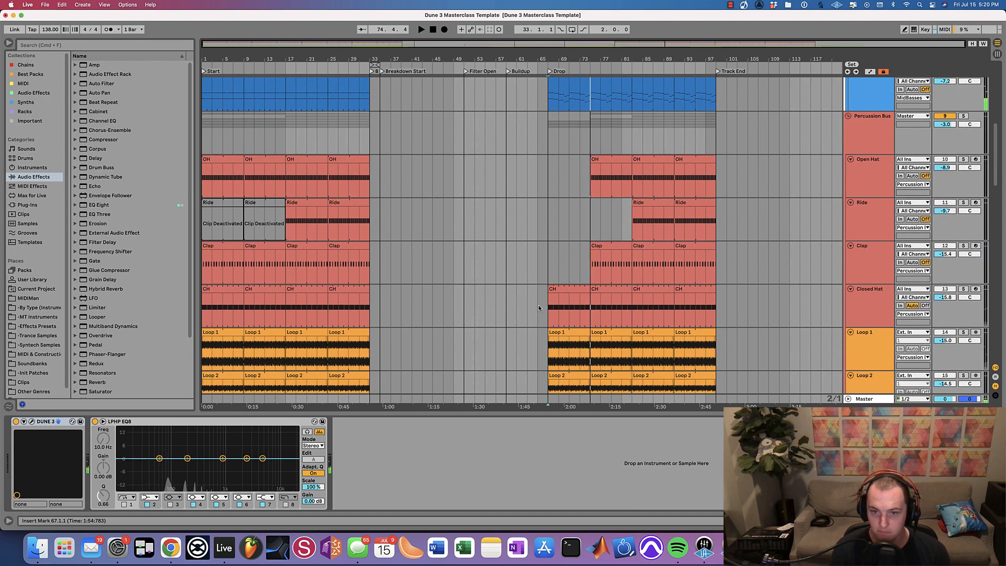
Solo the Closed Hat track and play it from the start of the drop at bar 67.
{"action": "left_click", "coordinate": [545, 307]}
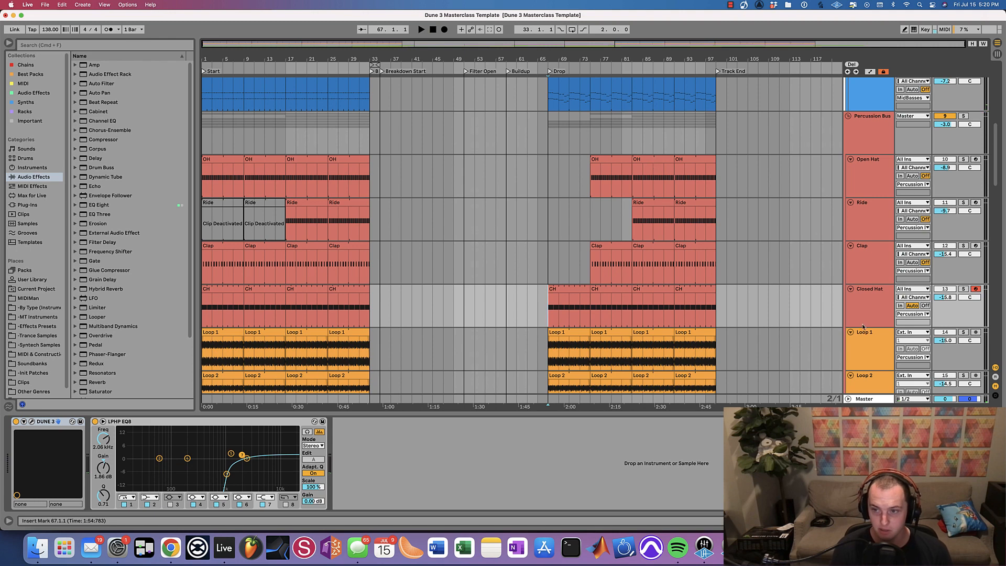
{"action": "left_click", "coordinate": [868, 297]}
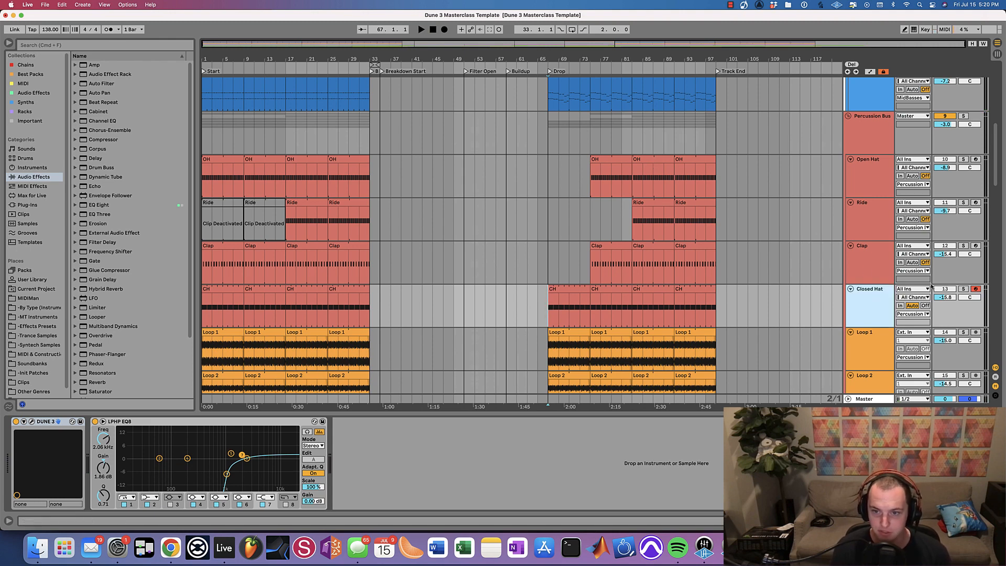
{"action": "left_click", "coordinate": [964, 290]}
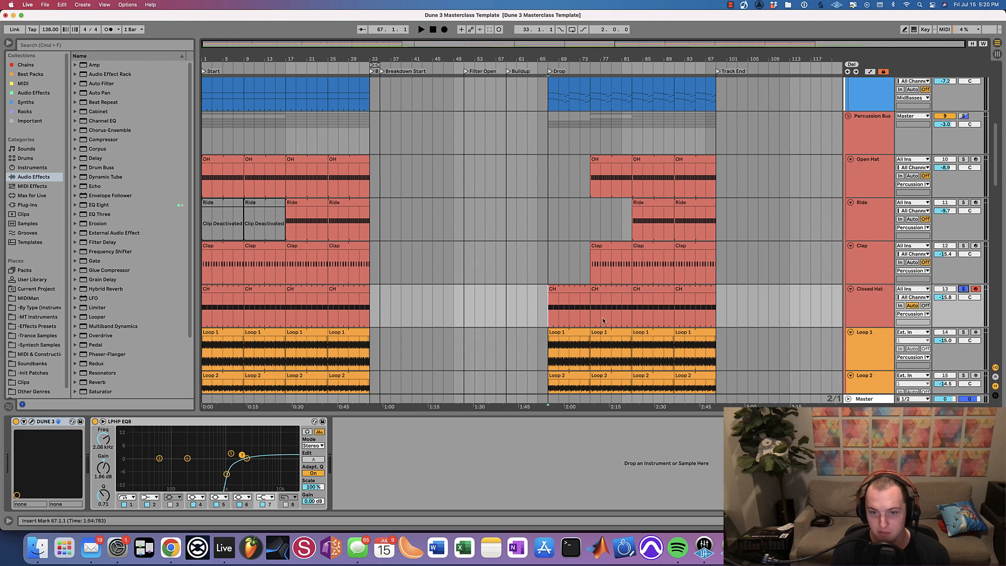
{"action": "key", "text": "space"}
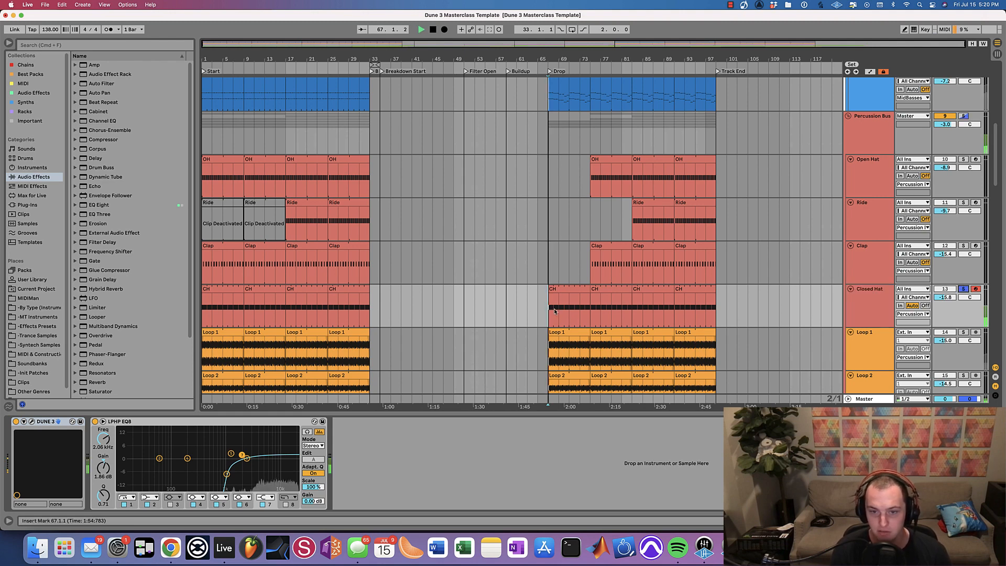
Add Loop 1 and Loop 2 to the solo to hear them with the Closed Hat, and stop playback.
{"action": "scroll", "coordinate": [578, 307], "scroll_direction": "down", "scroll_amount": 2}
{"action": "scroll", "coordinate": [578, 307], "scroll_direction": "down", "scroll_amount": 1}
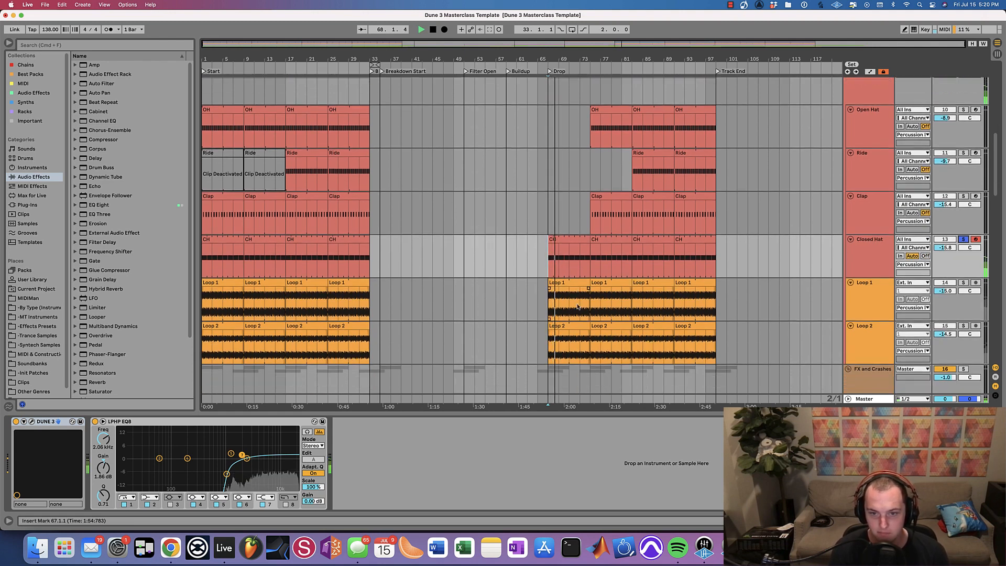
{"action": "left_click", "coordinate": [963, 283]}
{"action": "left_click", "coordinate": [963, 326]}
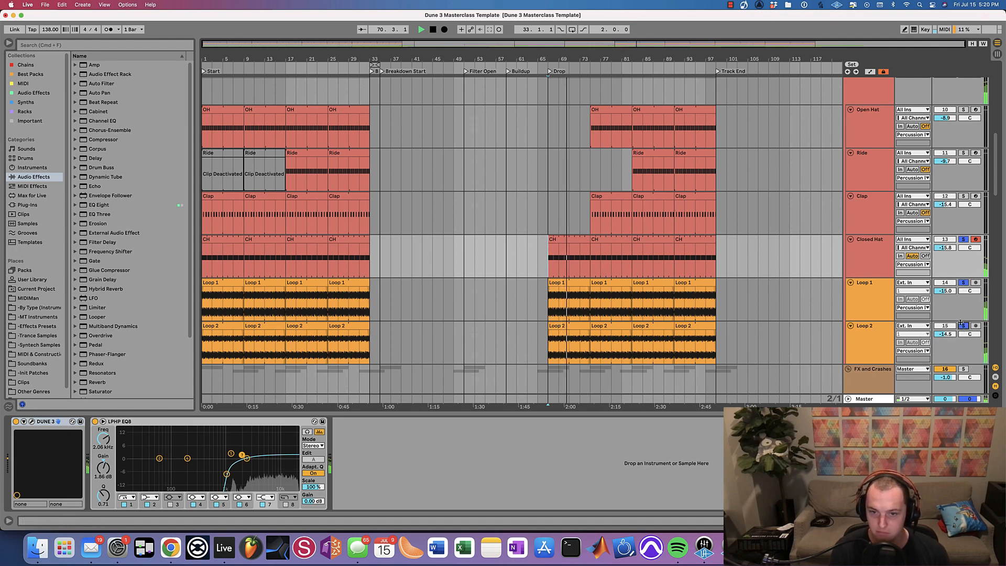
{"action": "key", "text": "space"}
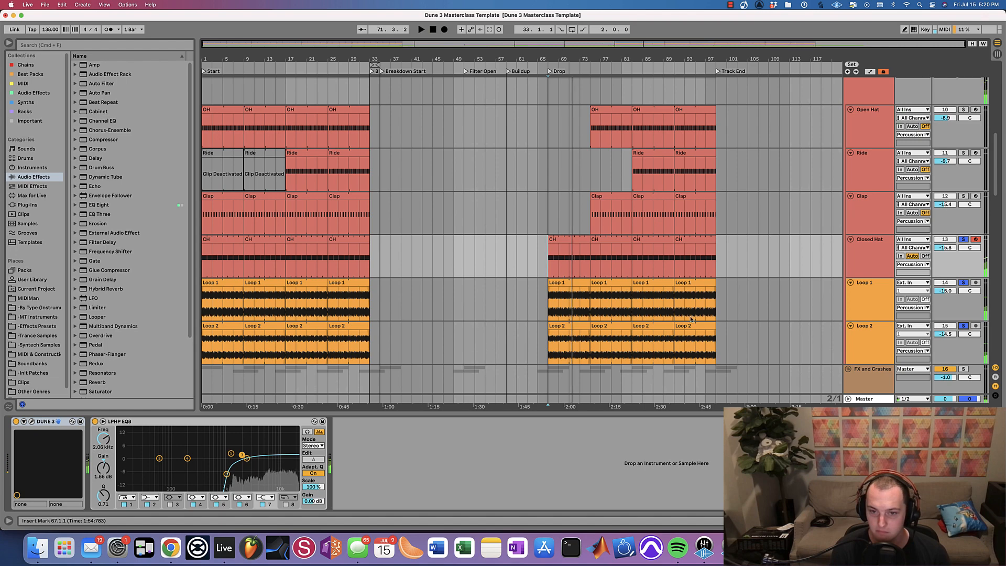
Audition Lead 1, Lead 2 and the whole Leads group soloed in turn from bar 67, and stop playback.
{"action": "scroll", "coordinate": [771, 236], "scroll_direction": "down", "scroll_amount": 15}
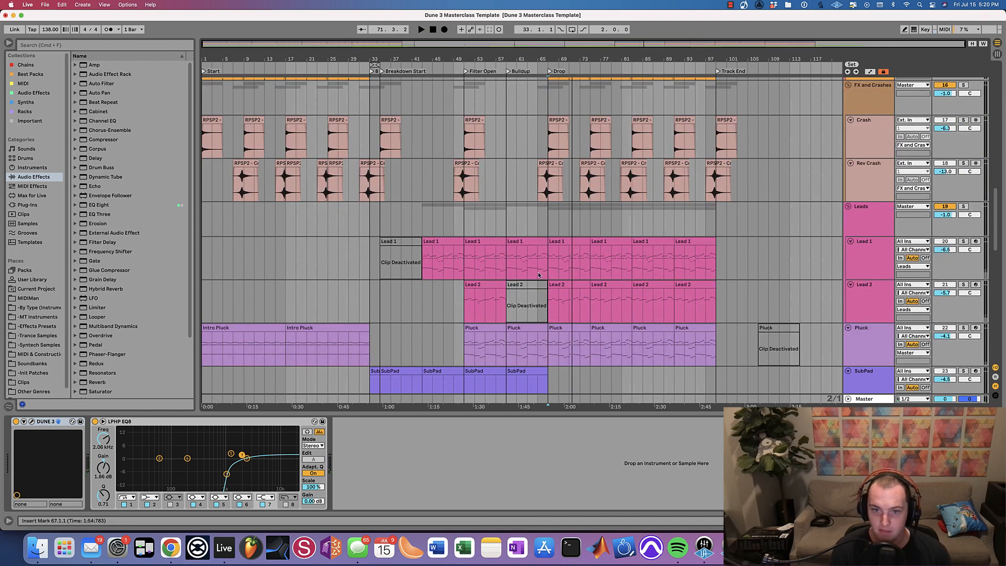
{"action": "left_click", "coordinate": [547, 264]}
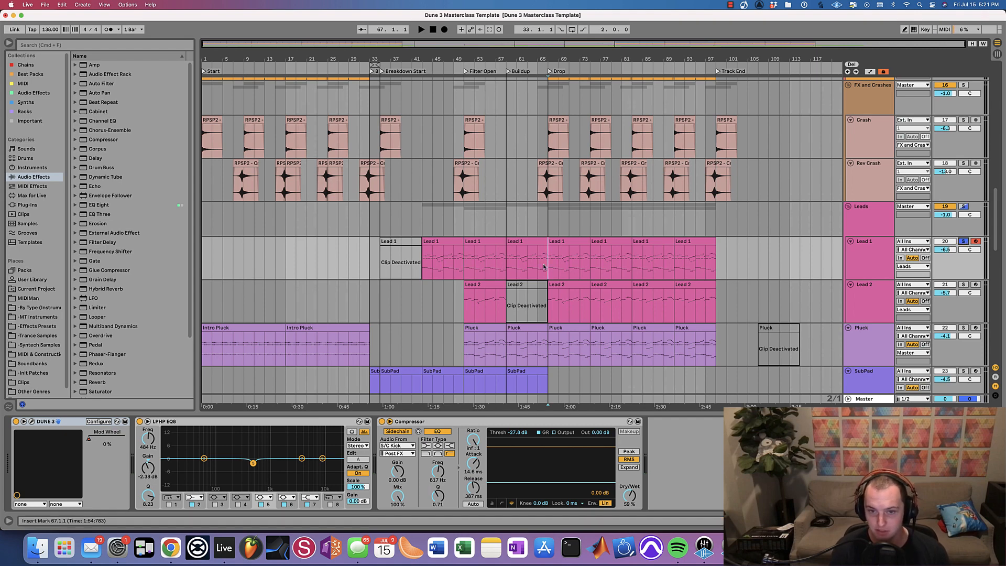
{"action": "key", "text": "space"}
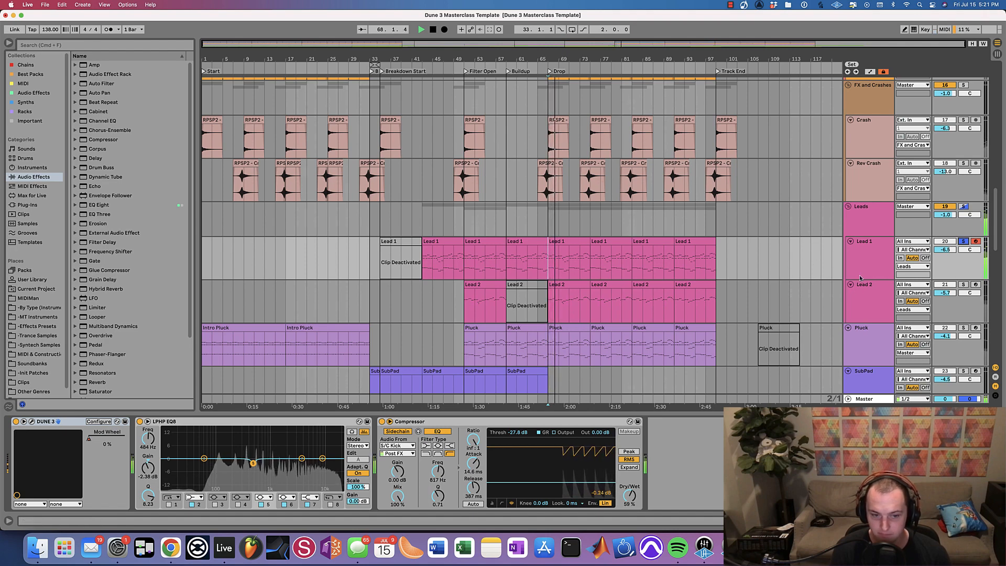
{"action": "left_click", "coordinate": [963, 284]}
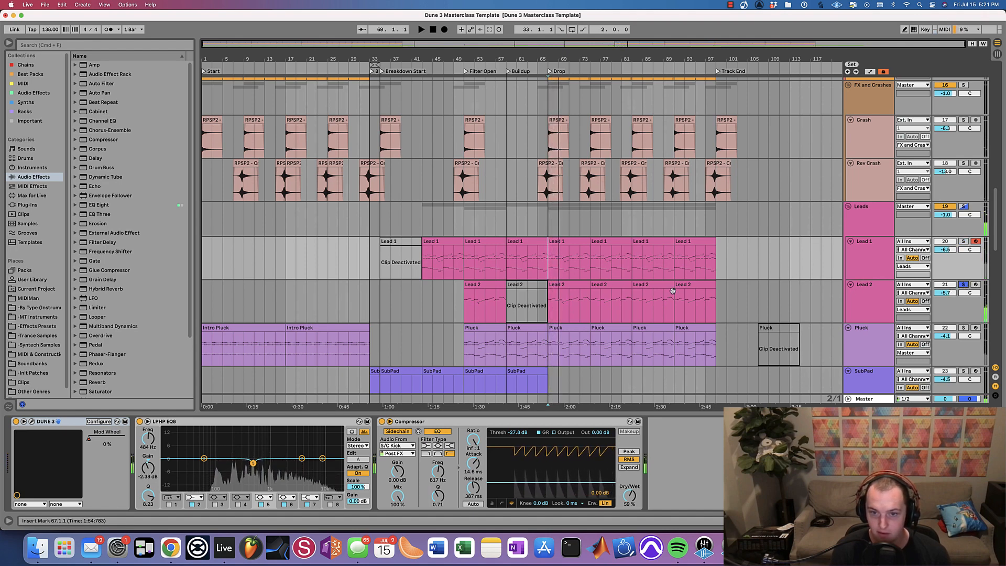
{"action": "key", "text": "space"}
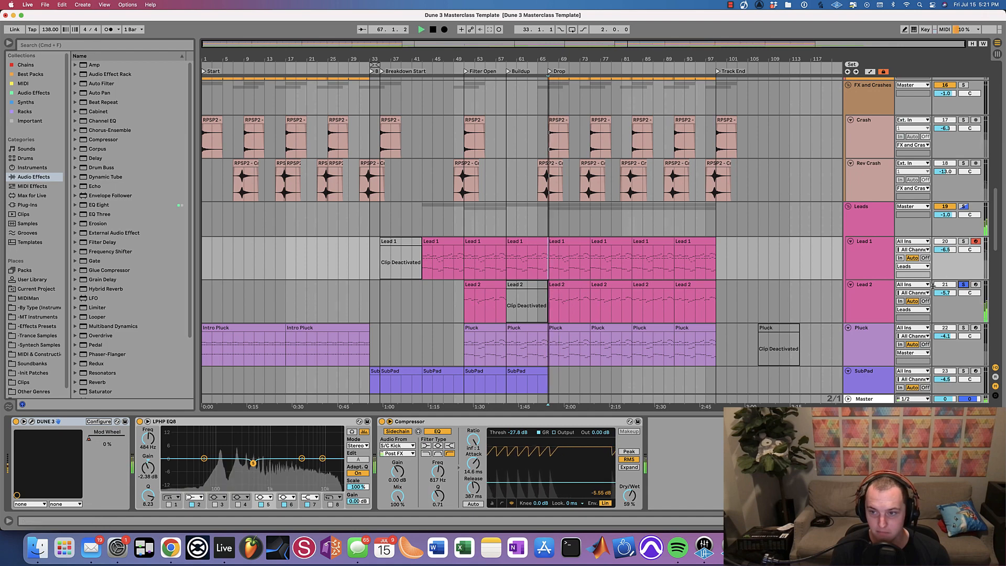
{"action": "left_click", "coordinate": [963, 206]}
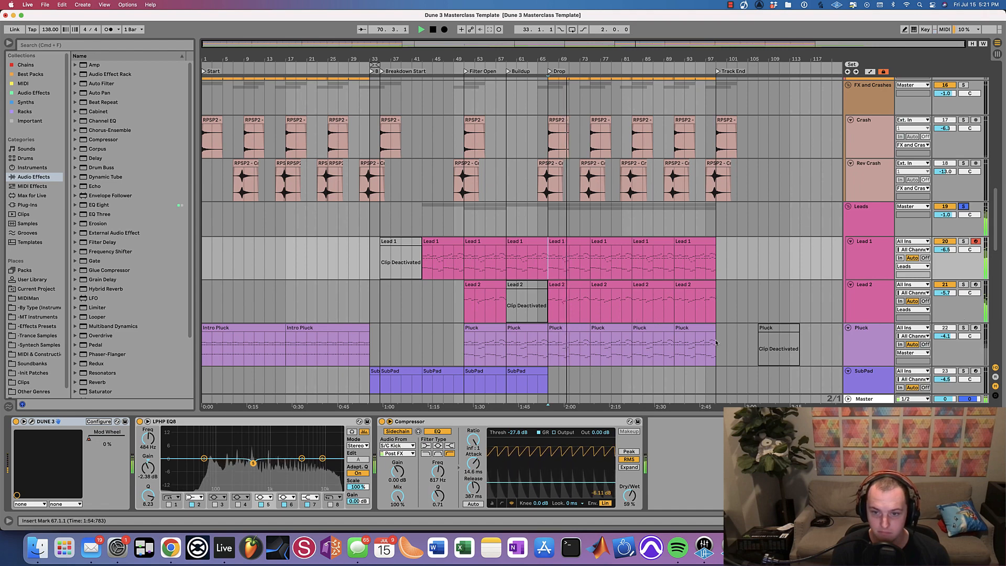
{"action": "key", "text": "space"}
Reactivate the deactivated Pluck clip at bar 107 and play it with the Pluck track soloed, and stop playback.
{"action": "left_click", "coordinate": [768, 325]}
{"action": "key", "text": "0"}
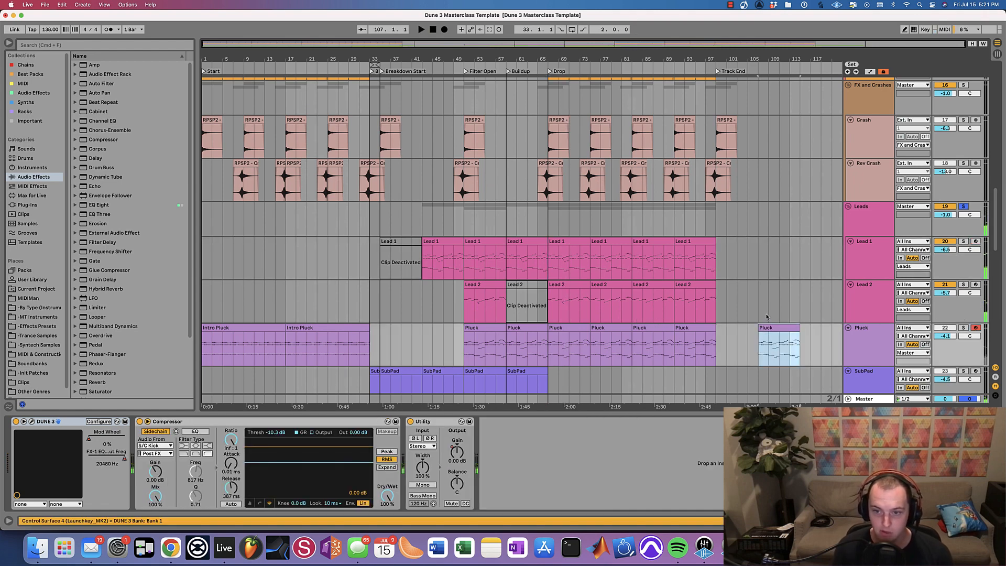
{"action": "left_click", "coordinate": [763, 312]}
{"action": "scroll", "coordinate": [763, 311], "scroll_direction": "down", "scroll_amount": 1}
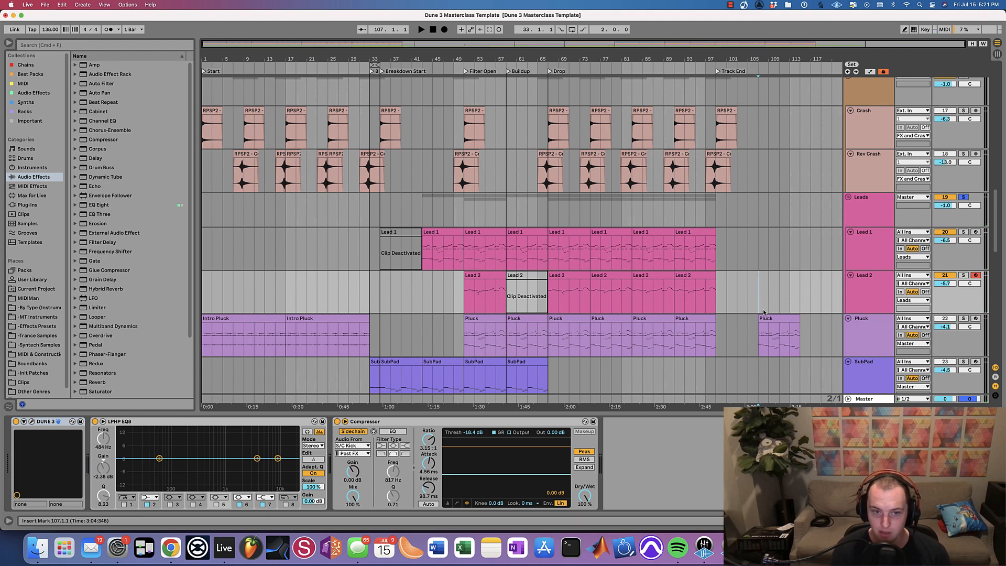
{"action": "key", "text": "space"}
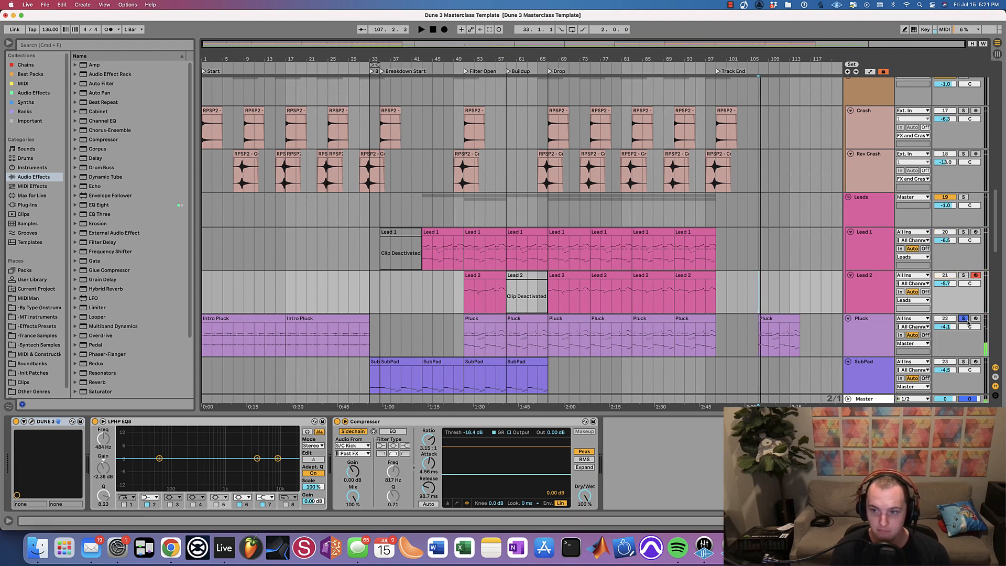
{"action": "key", "text": "space"}
Solo the SubPad track and play it from the Filter Open marker at bar 51.
{"action": "scroll", "coordinate": [750, 321], "scroll_direction": "down", "scroll_amount": 5}
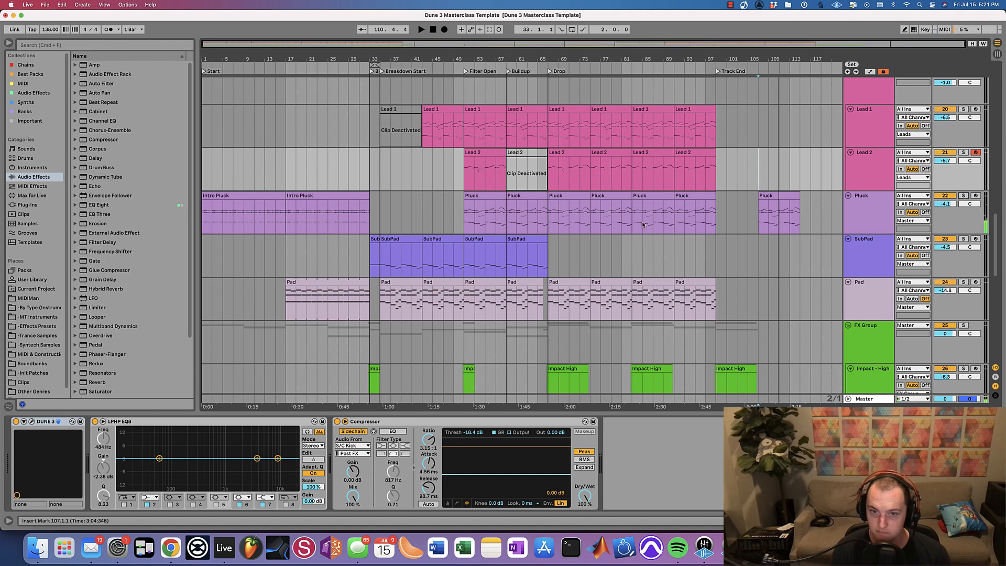
{"action": "left_click", "coordinate": [468, 254]}
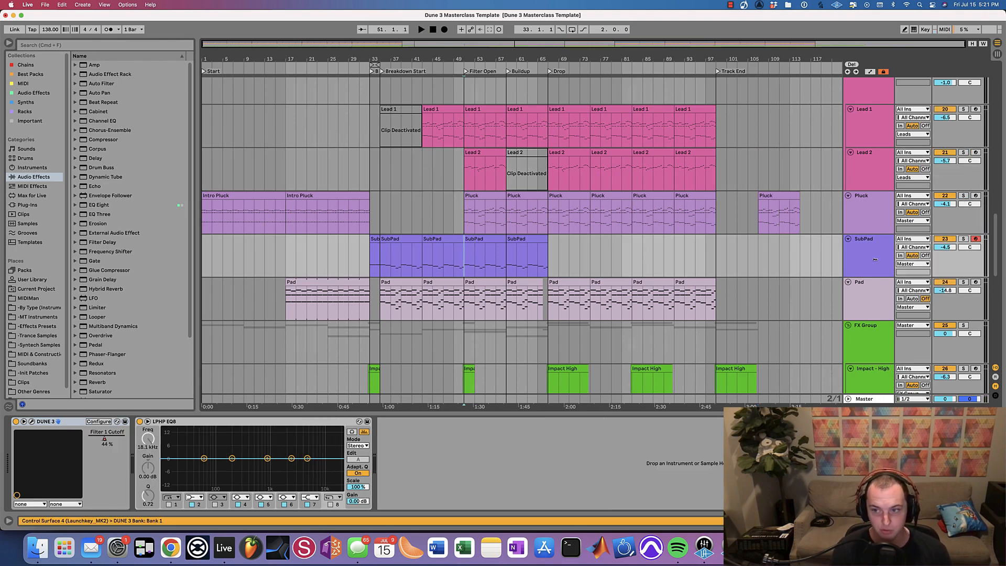
{"action": "left_click", "coordinate": [962, 239]}
{"action": "key", "text": "space"}
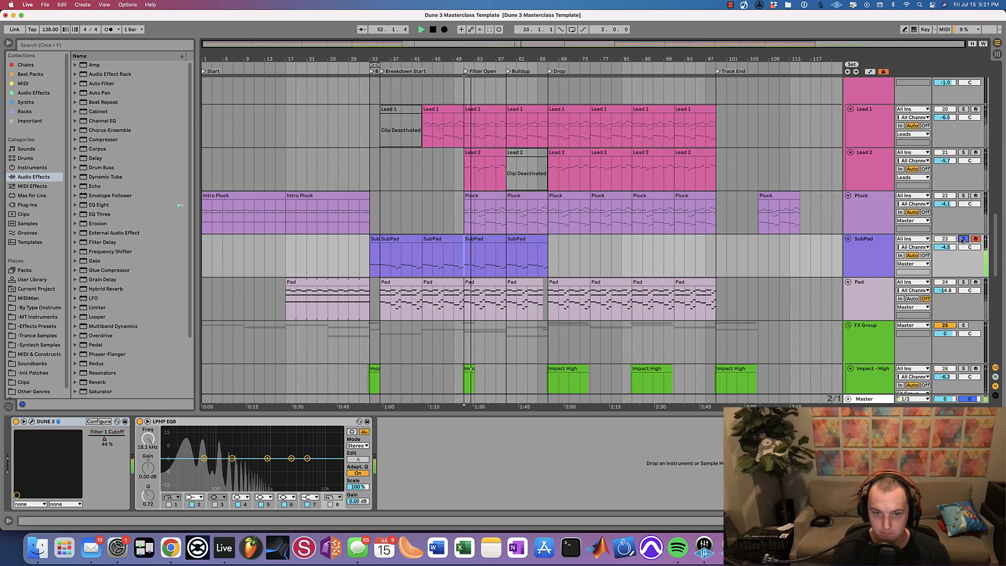
Add the Pad track to the solo to hear it together with the SubPad, and stop playback.
{"action": "left_click", "coordinate": [963, 283]}
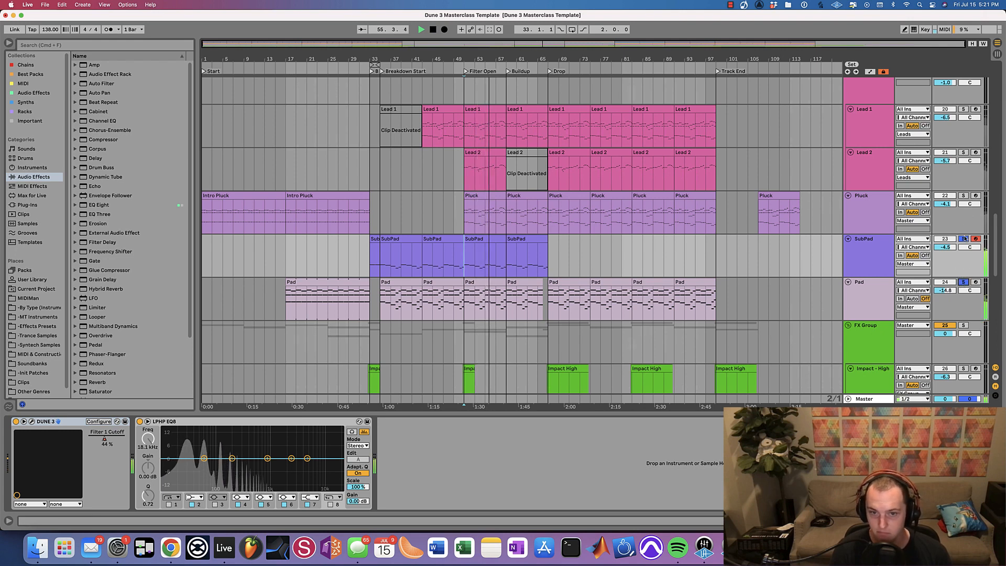
{"action": "scroll", "coordinate": [542, 335], "scroll_direction": "down", "scroll_amount": 3}
{"action": "scroll", "coordinate": [541, 335], "scroll_direction": "down", "scroll_amount": 8}
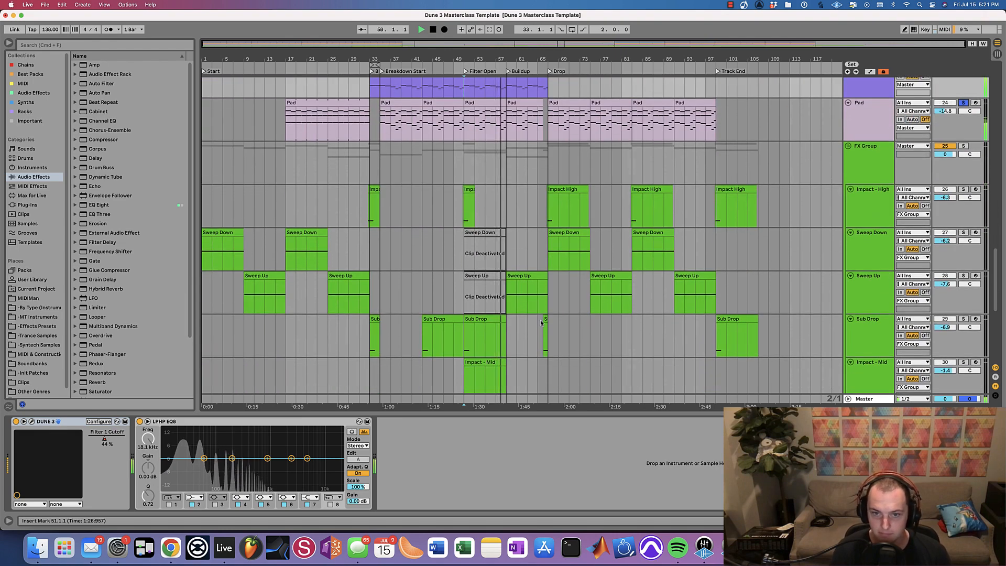
{"action": "key", "text": "space"}
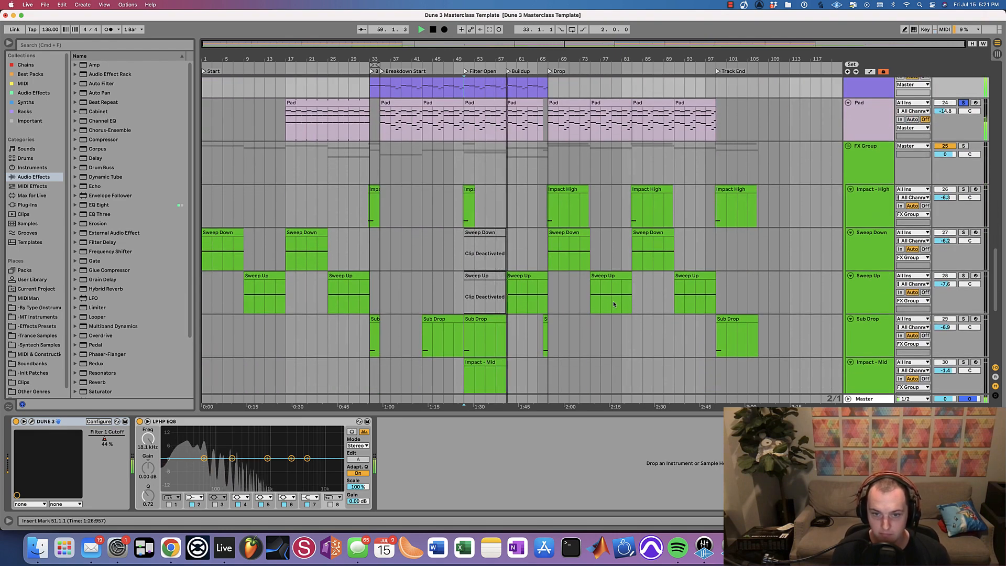
Solo the Impact - High track and play it from bar 66.3, just before the drop.
{"action": "left_click", "coordinate": [535, 211]}
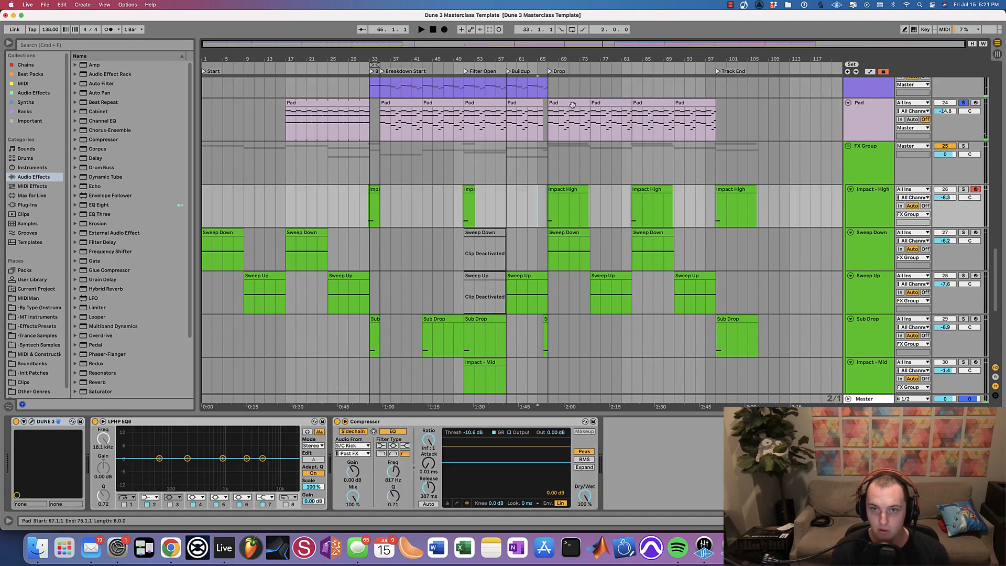
{"action": "left_click_drag", "start_coordinate": [547, 53], "coordinate": [617, 125]}
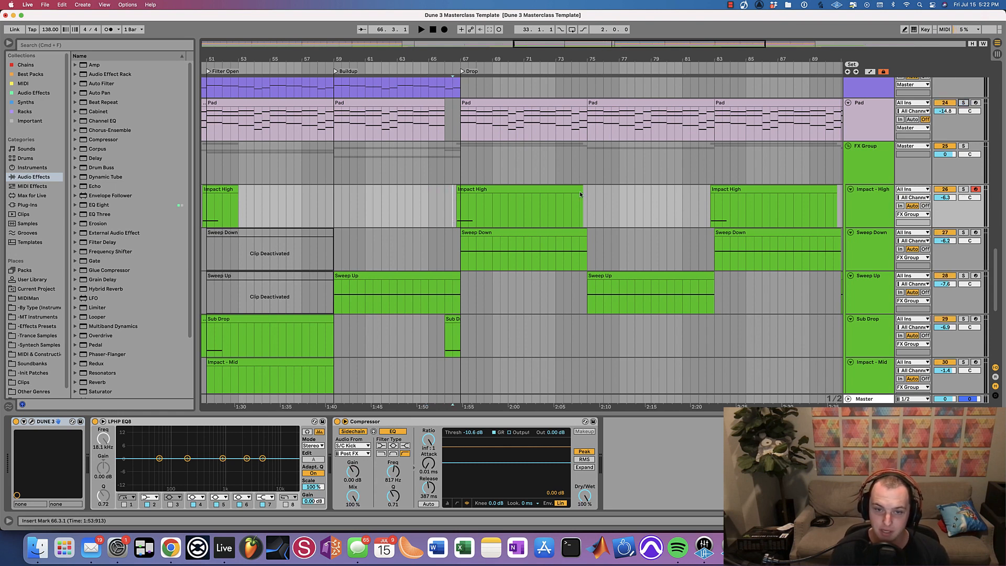
{"action": "left_click", "coordinate": [963, 190]}
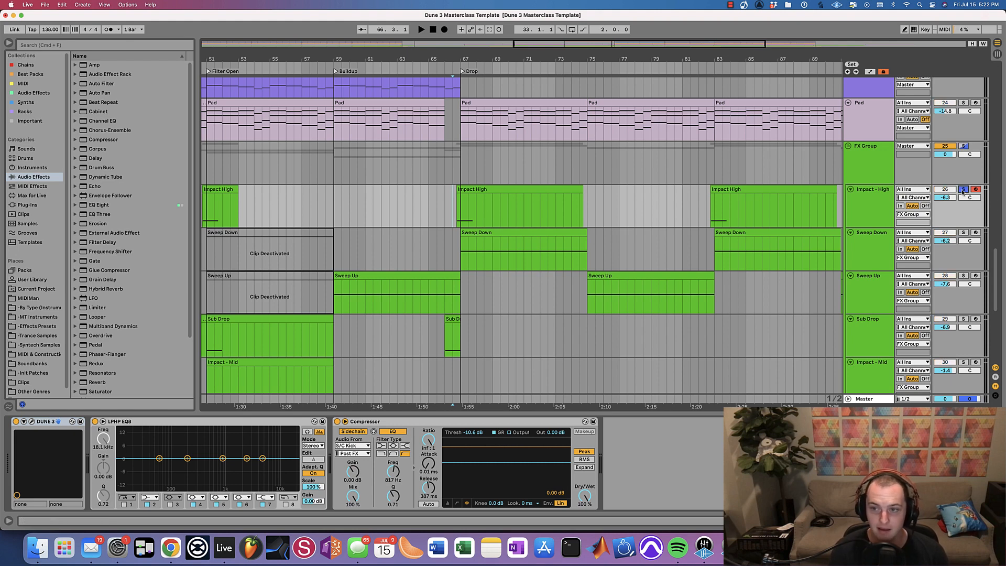
{"action": "key", "text": "space"}
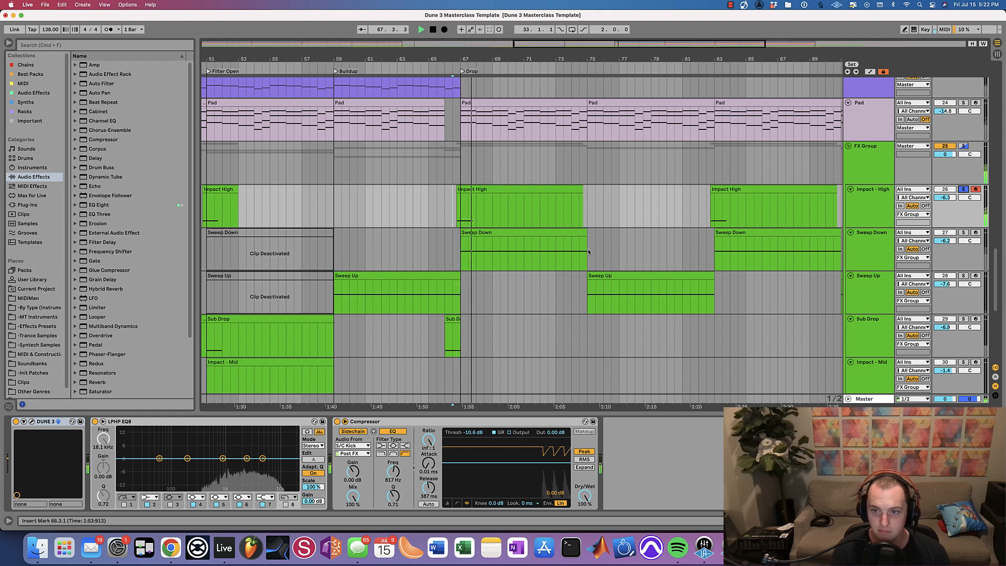
Switch the solo to the Sweep Down track, play it from the start of the drop at bar 67, and stop playback.
{"action": "left_click", "coordinate": [461, 251]}
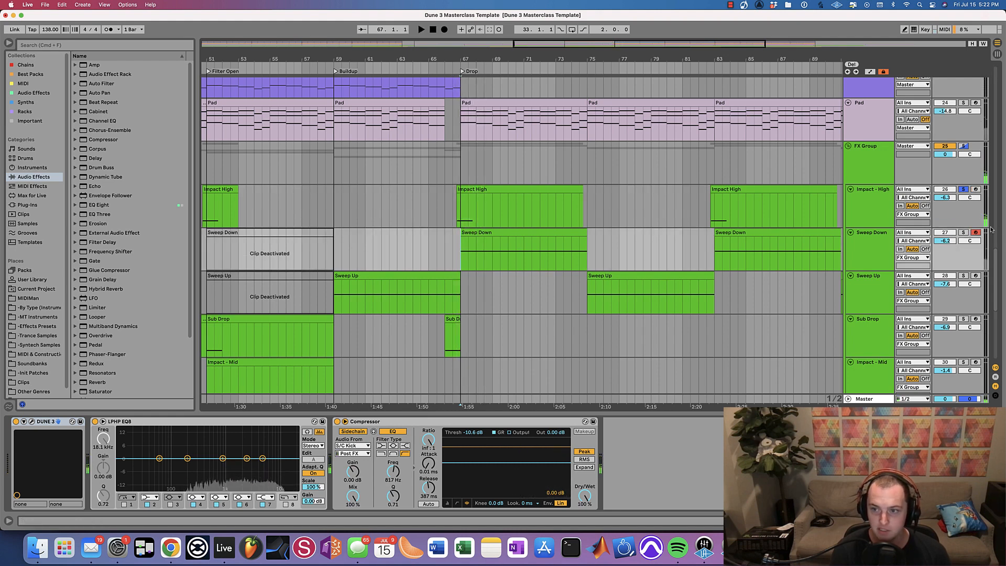
{"action": "key", "text": "space"}
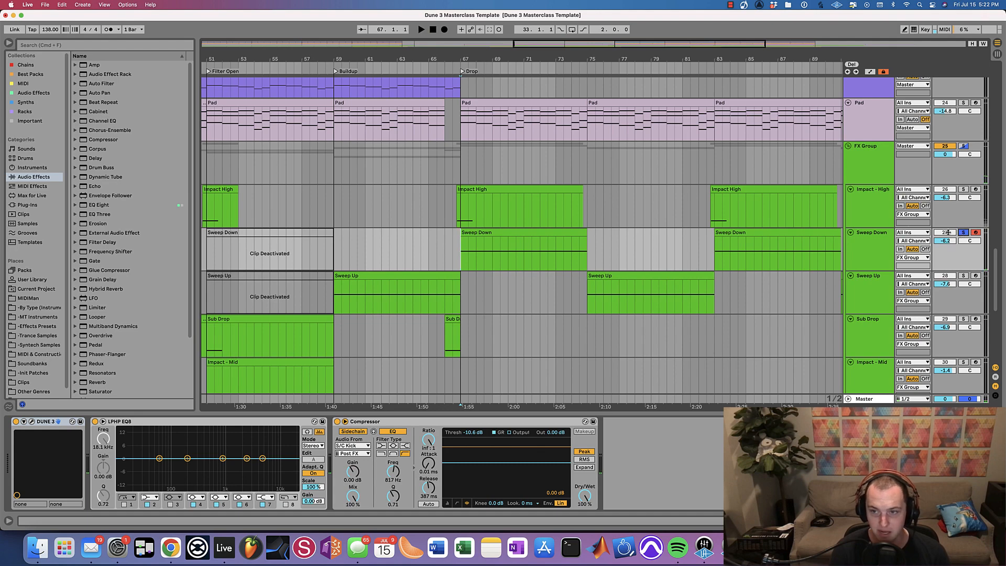
{"action": "key", "text": "space"}
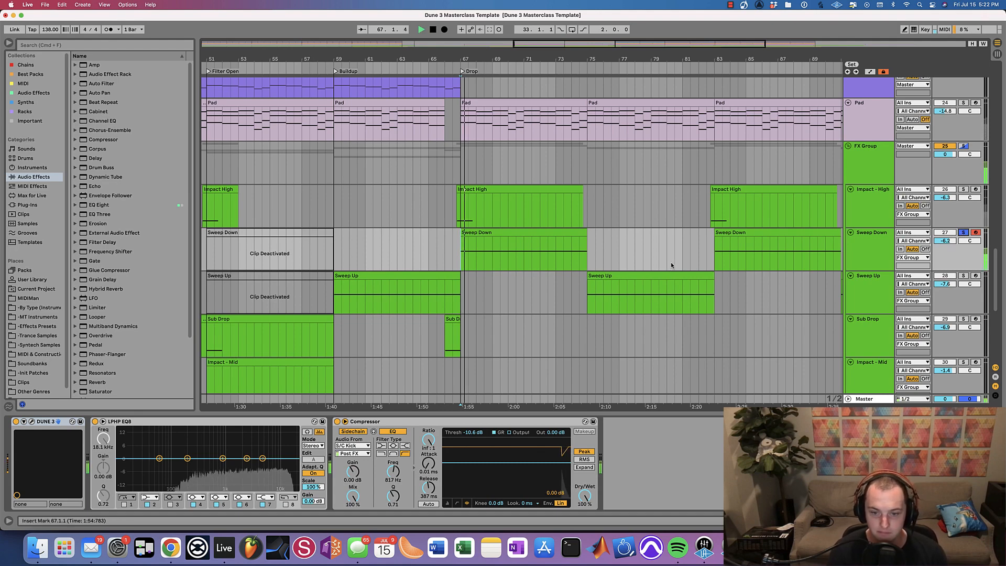
{"action": "scroll", "coordinate": [553, 301], "scroll_direction": "down", "scroll_amount": 4}
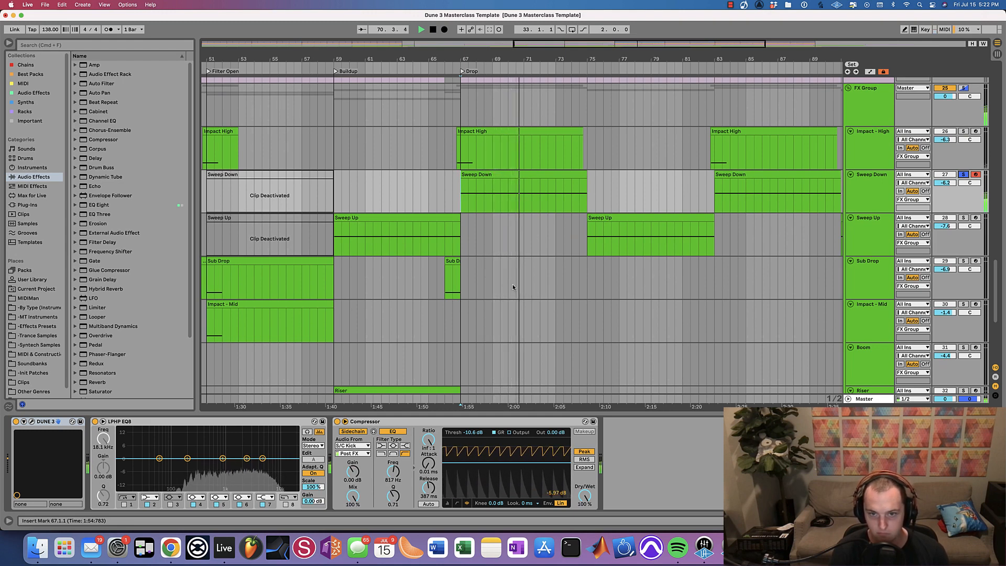
{"action": "key", "text": "space"}
Solo the Sub Drop track, play its short clip before the drop from bar 66, and stop playback.
{"action": "left_click", "coordinate": [442, 274]}
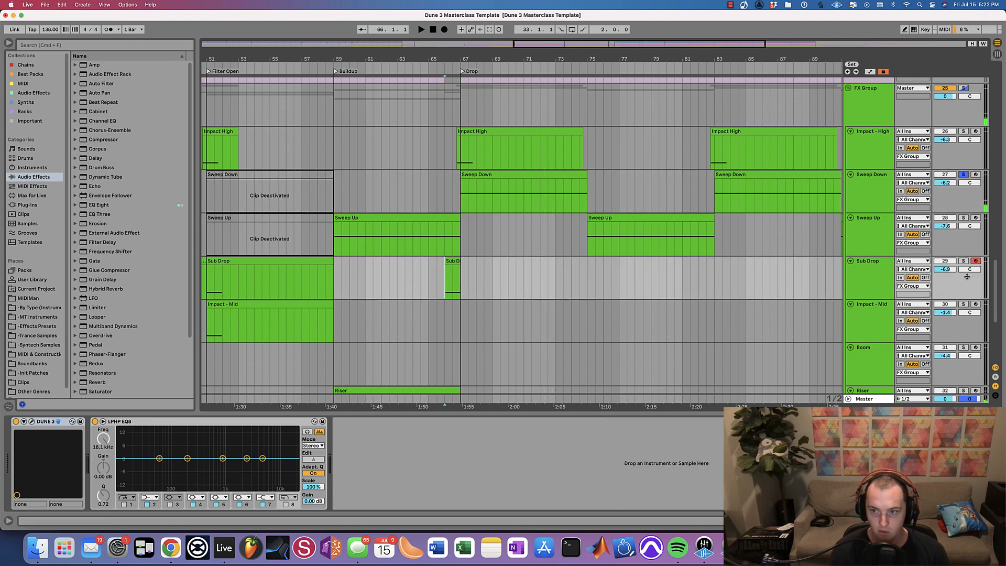
{"action": "key", "text": "space"}
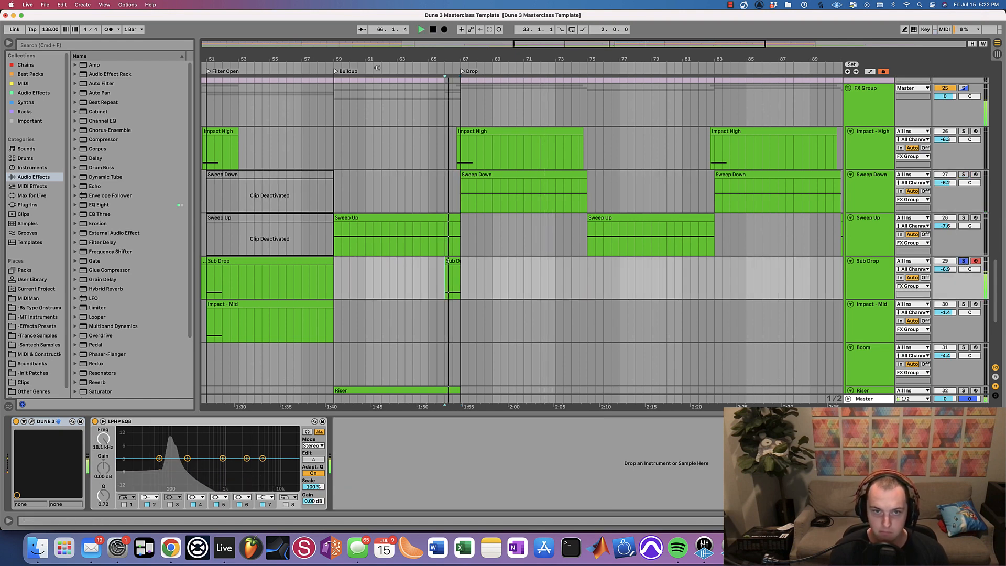
{"action": "key", "text": "space"}
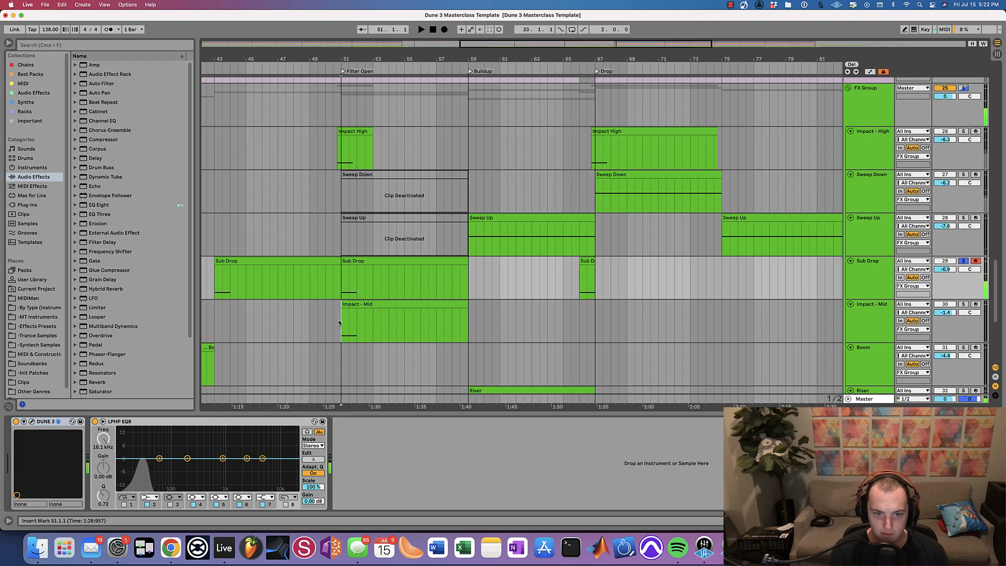
Solo the Impact - Mid track, play it from the Filter Open marker at bar 51, and stop playback.
{"action": "left_click", "coordinate": [338, 319]}
{"action": "key", "text": "space"}
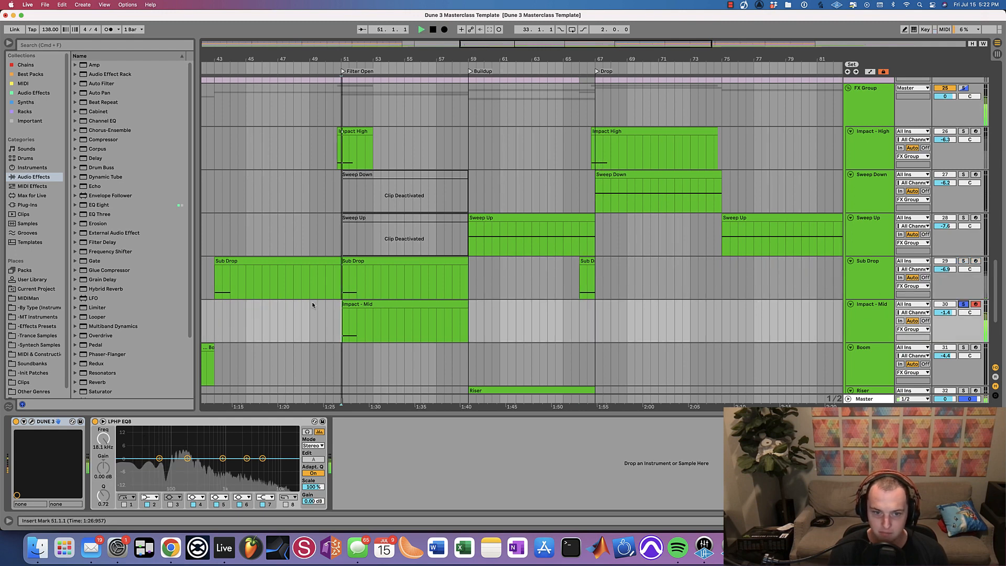
{"action": "scroll", "coordinate": [373, 61], "scroll_direction": "left", "scroll_amount": 5}
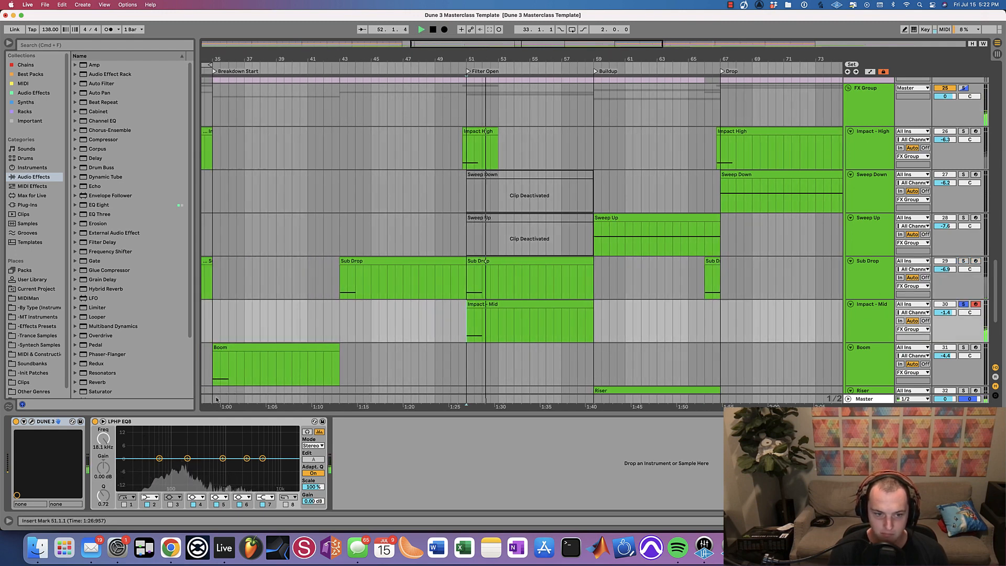
{"action": "key", "text": "space"}
Solo the Boom track and play it from the Breakdown Start marker at bar 35.
{"action": "left_click", "coordinate": [608, 359]}
{"action": "scroll", "coordinate": [608, 359], "scroll_direction": "down", "scroll_amount": 2}
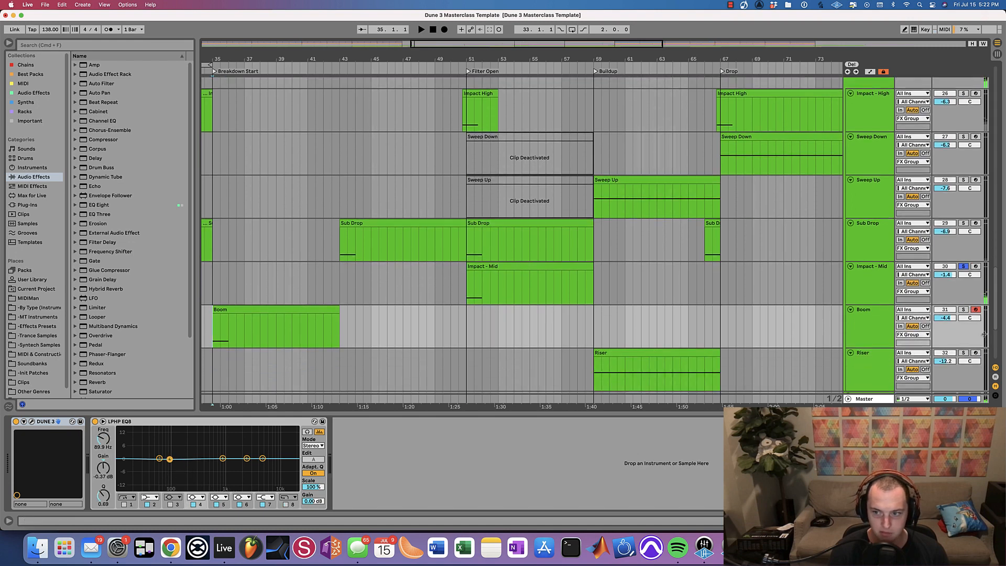
{"action": "key", "text": "space"}
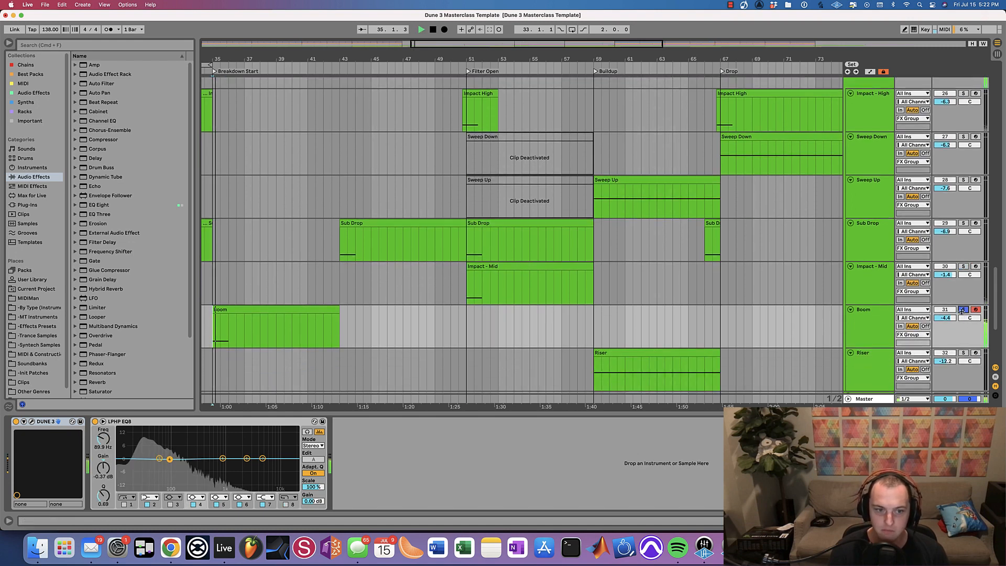
Open the Dune 3 instrument on the Boom track and show the Reverb settings of its FX - Boom patch.
{"action": "left_click", "coordinate": [858, 328]}
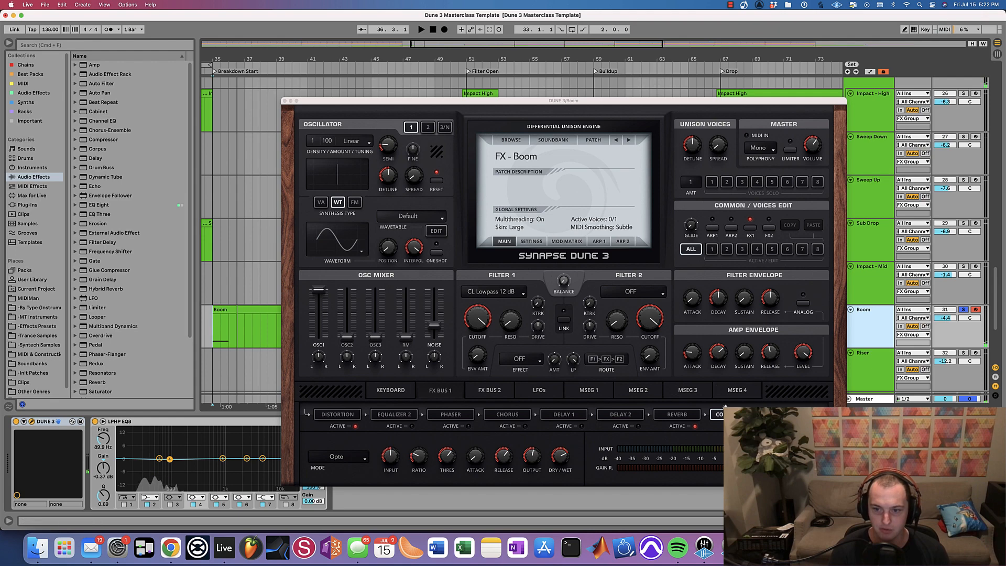
{"action": "left_click", "coordinate": [678, 415]}
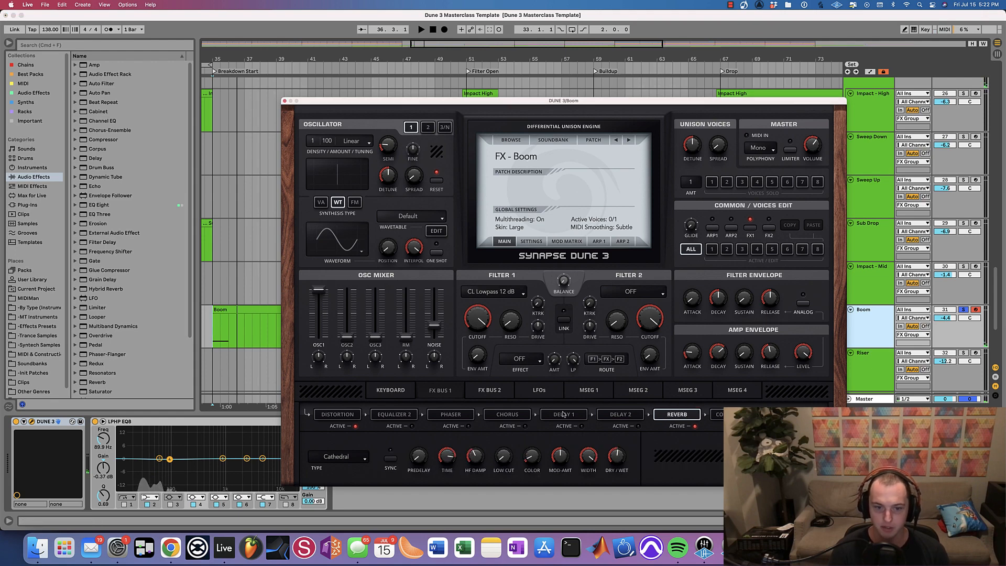
Show the Distortion settings of the FX - Boom patch and close the Dune 3 window.
{"action": "left_click", "coordinate": [326, 414]}
{"action": "left_click", "coordinate": [284, 101]}
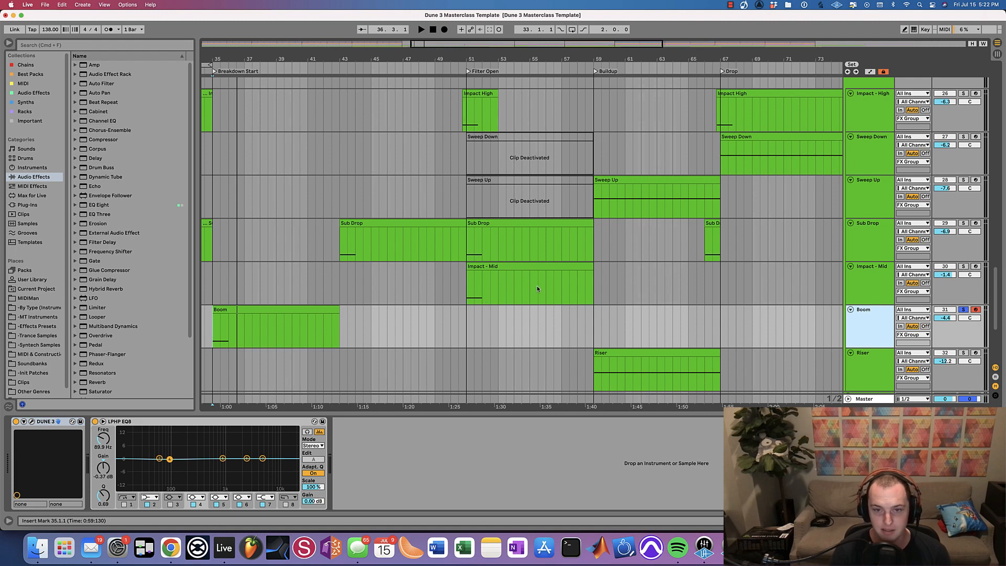
Solo the Riser track and play it from the Buildup marker at bar 59.
{"action": "scroll", "coordinate": [812, 349], "scroll_direction": "down", "scroll_amount": 1}
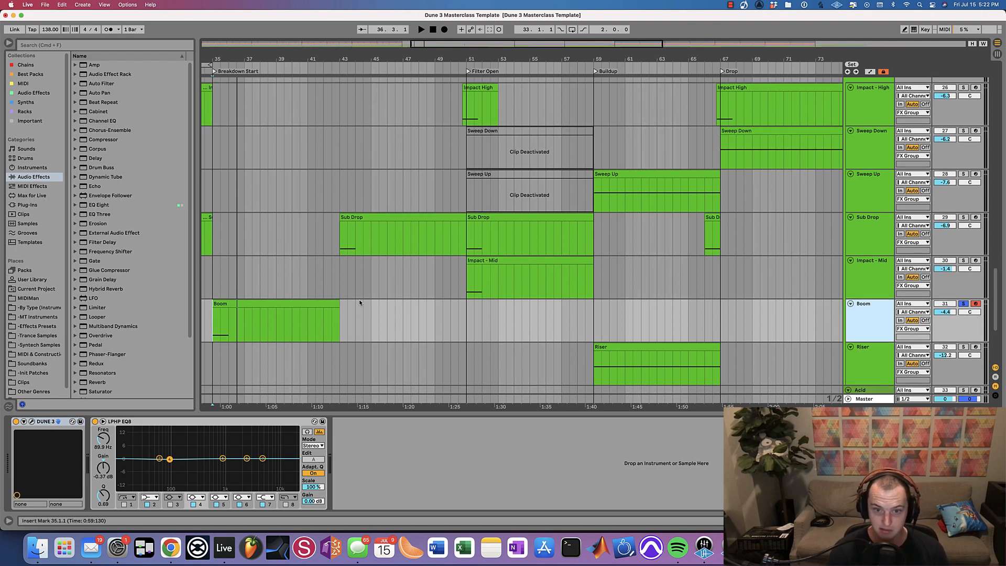
{"action": "scroll", "coordinate": [455, 351], "scroll_direction": "down", "scroll_amount": 4}
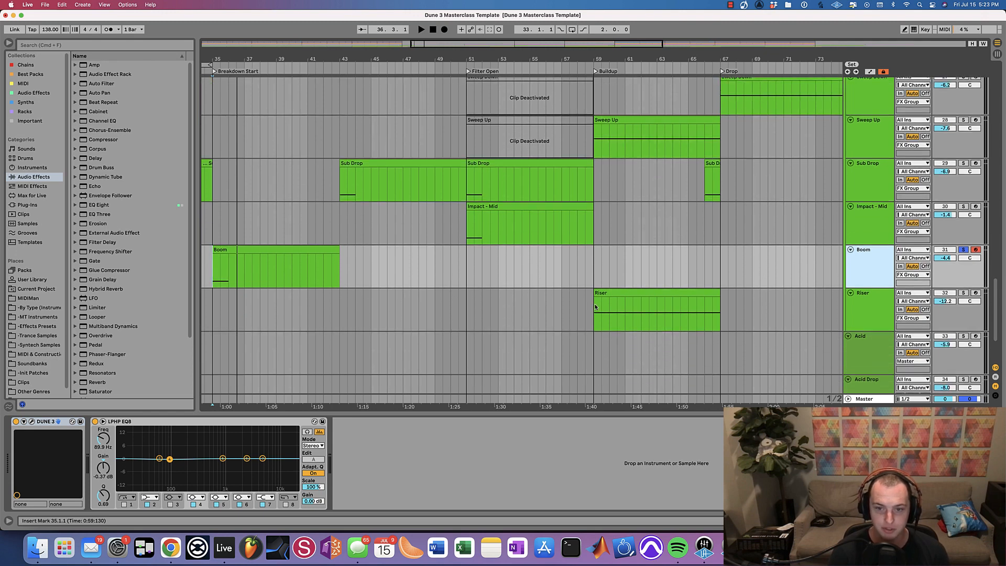
{"action": "left_click", "coordinate": [595, 307]}
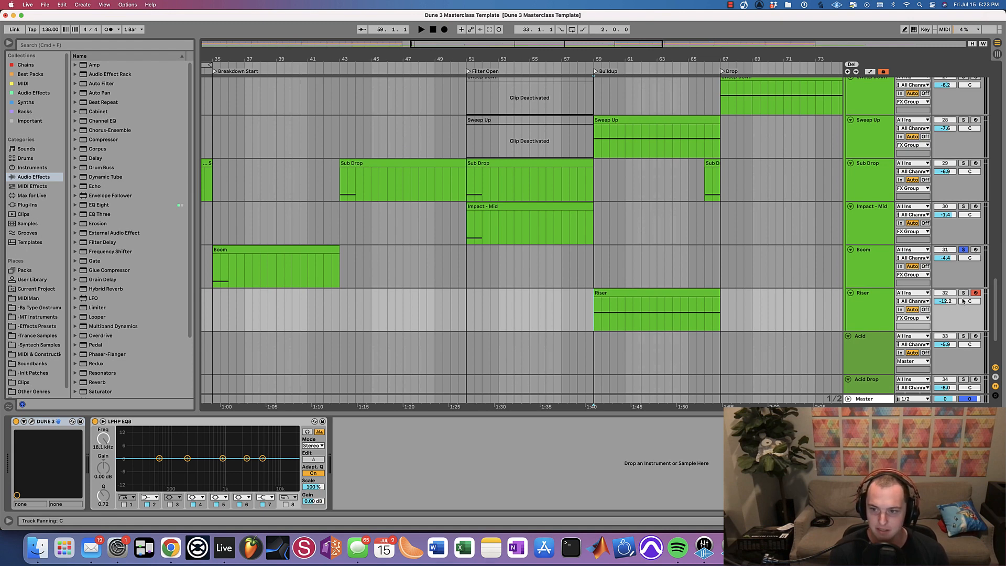
{"action": "scroll", "coordinate": [520, 333], "scroll_direction": "down", "scroll_amount": 2}
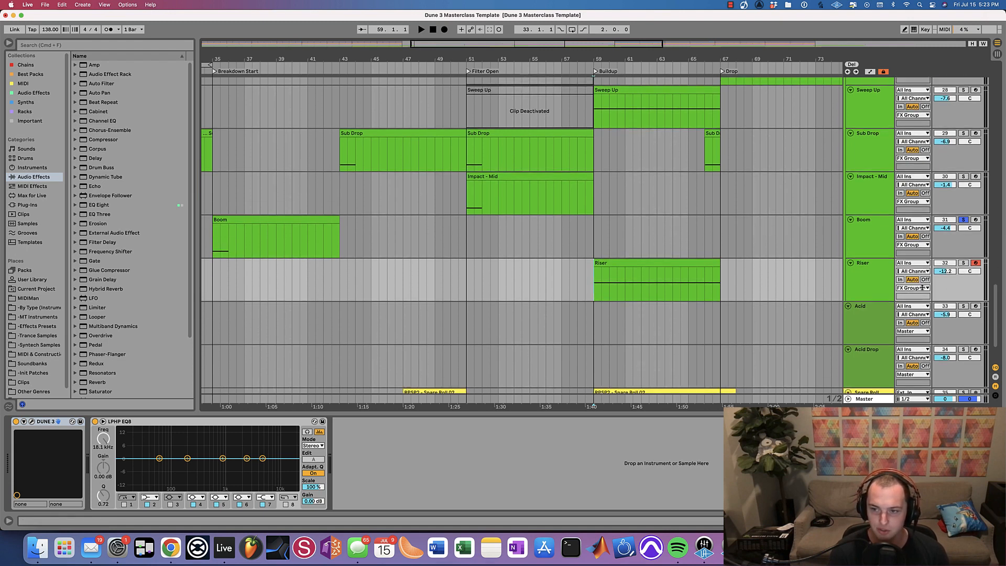
{"action": "left_click", "coordinate": [963, 263]}
{"action": "mouse_move", "coordinate": [444, 59]}
{"action": "left_mouse_down"}
{"action": "mouse_move", "coordinate": [444, 31]}
{"action": "mouse_move", "coordinate": [444, 43]}
{"action": "left_mouse_up"}
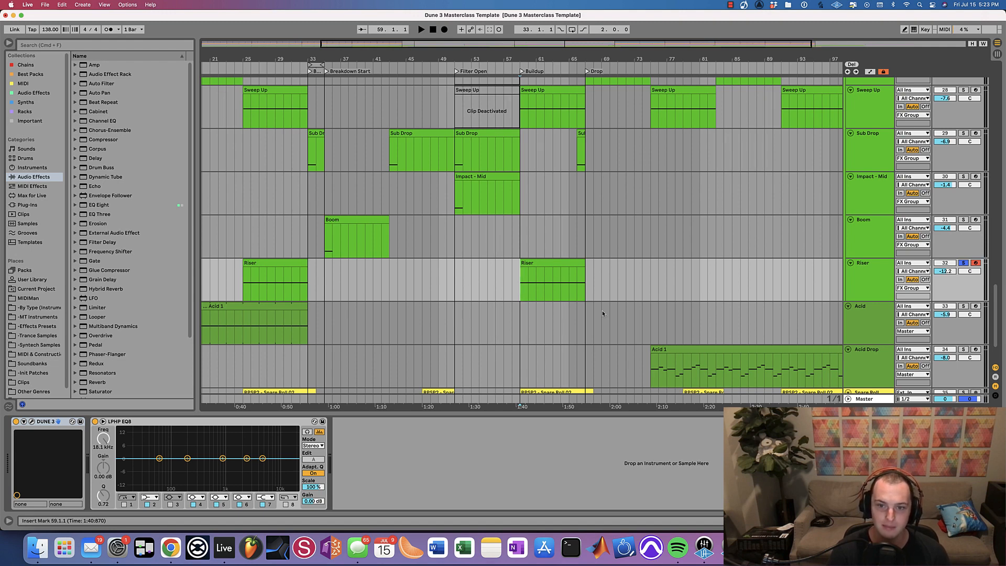
{"action": "key", "text": "space"}
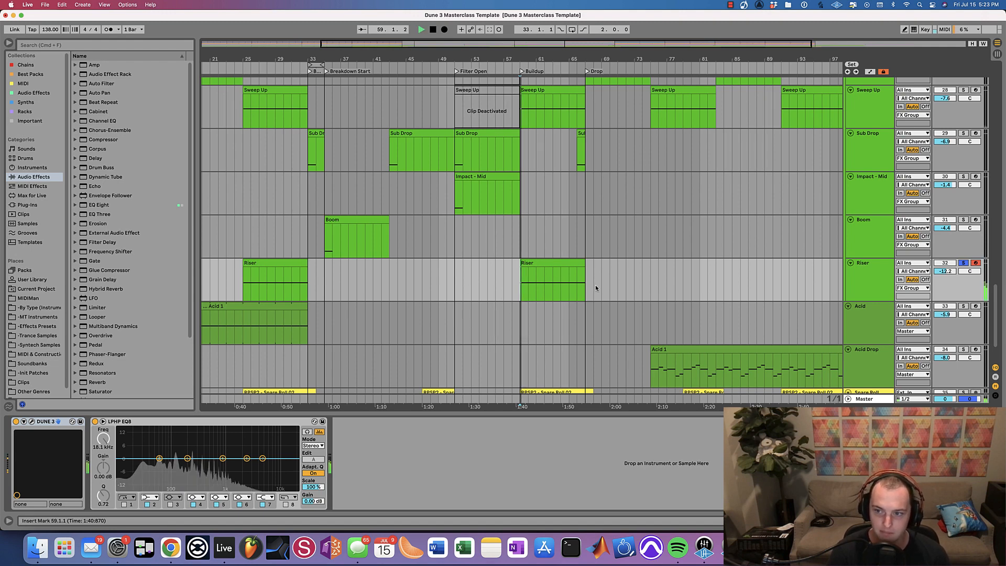
Solo the Acid Drop track, play it from bar 90 while lowering the Dune 3 Mod Wheel to 8 %, and stop playback.
{"action": "scroll", "coordinate": [420, 348], "scroll_direction": "down", "scroll_amount": 2}
{"action": "scroll", "coordinate": [419, 347], "scroll_direction": "down", "scroll_amount": 1}
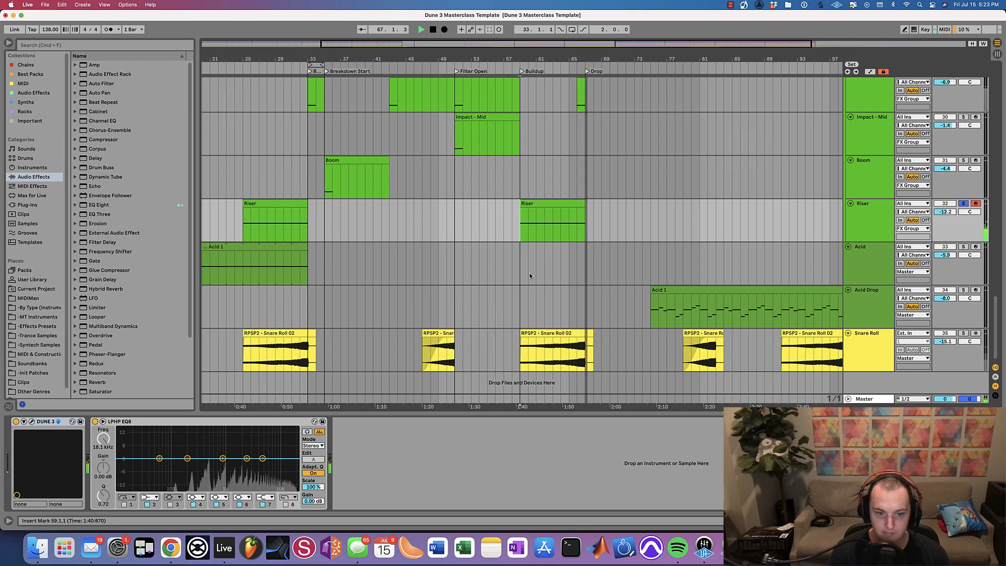
{"action": "left_click", "coordinate": [654, 309]}
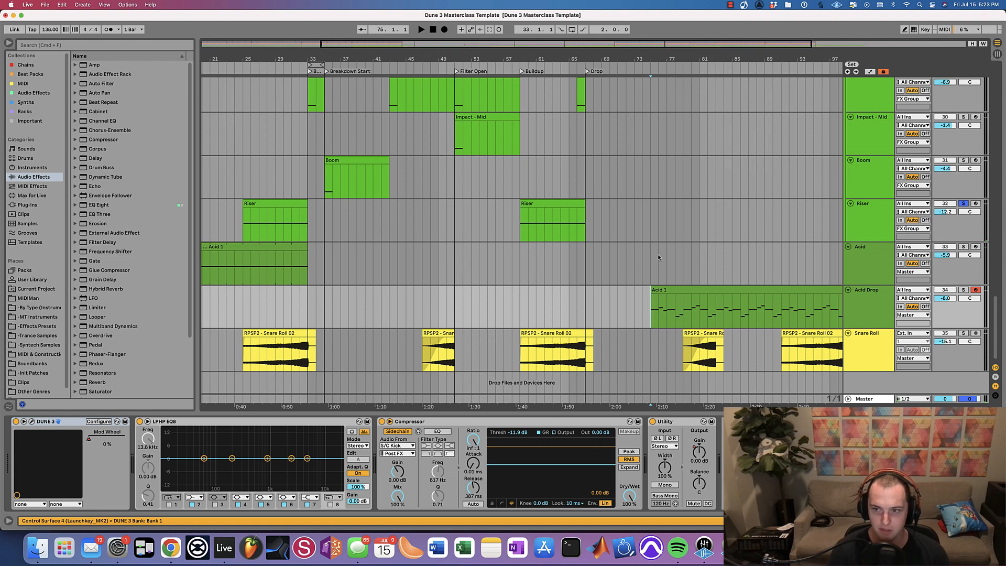
{"action": "left_click", "coordinate": [963, 290]}
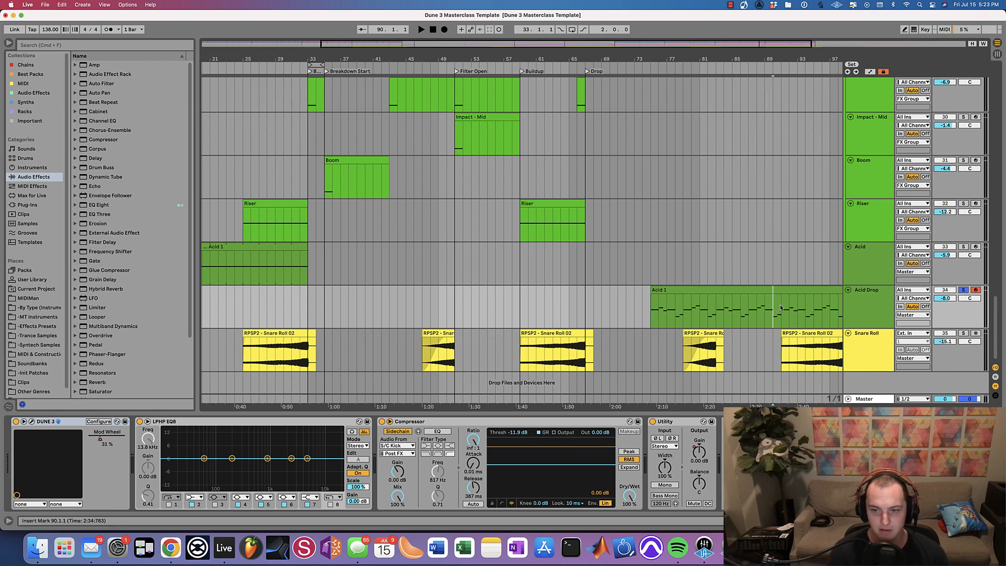
{"action": "key", "text": "space"}
{"action": "key", "text": "minus"}
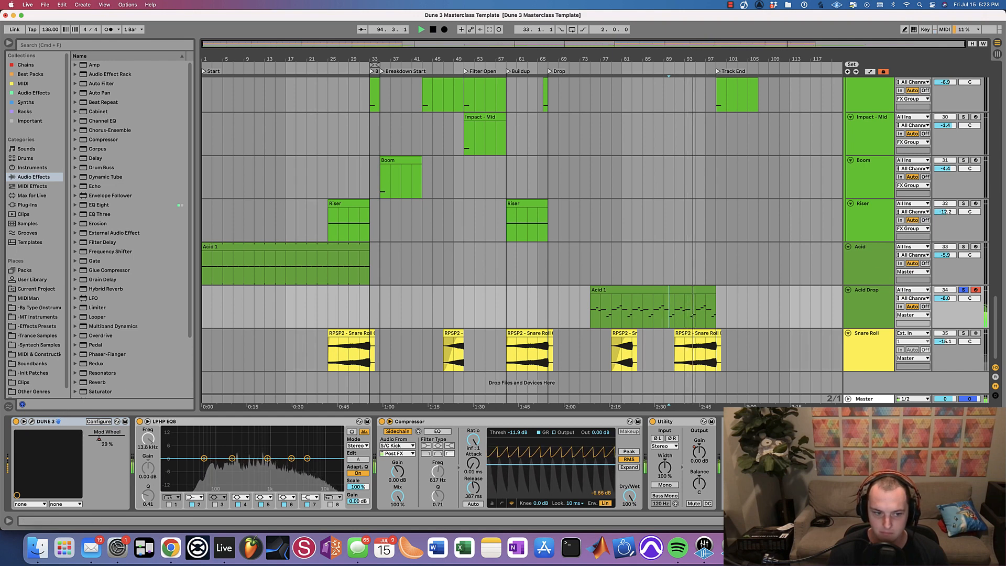
{"action": "left_click_drag", "start_coordinate": [99, 439], "coordinate": [91, 439]}
{"action": "key", "text": "space"}
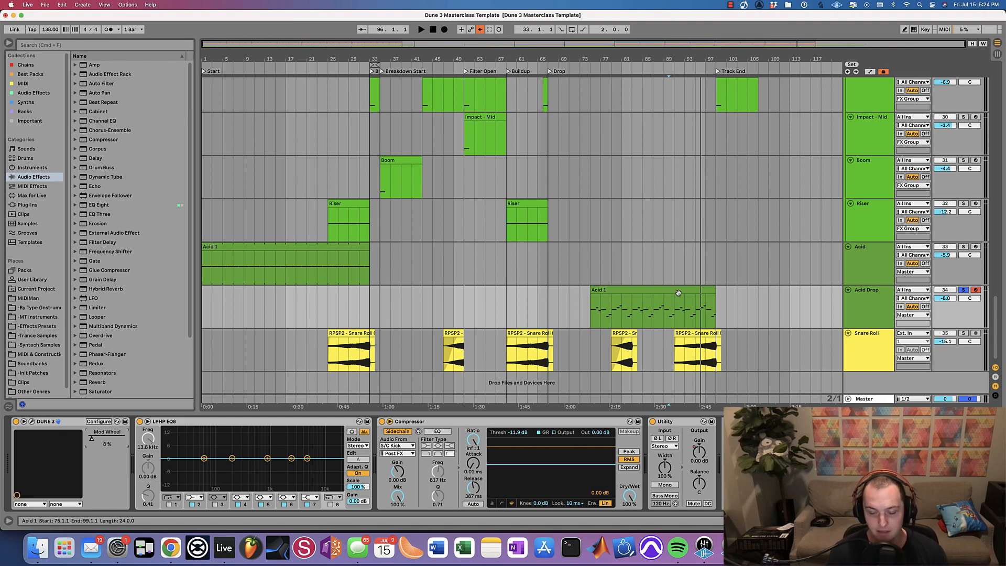
Return to the S/C Kick and Kick and Bass tracks at the start of the track list.
{"action": "scroll", "coordinate": [678, 293], "scroll_direction": "up", "scroll_amount": 15}
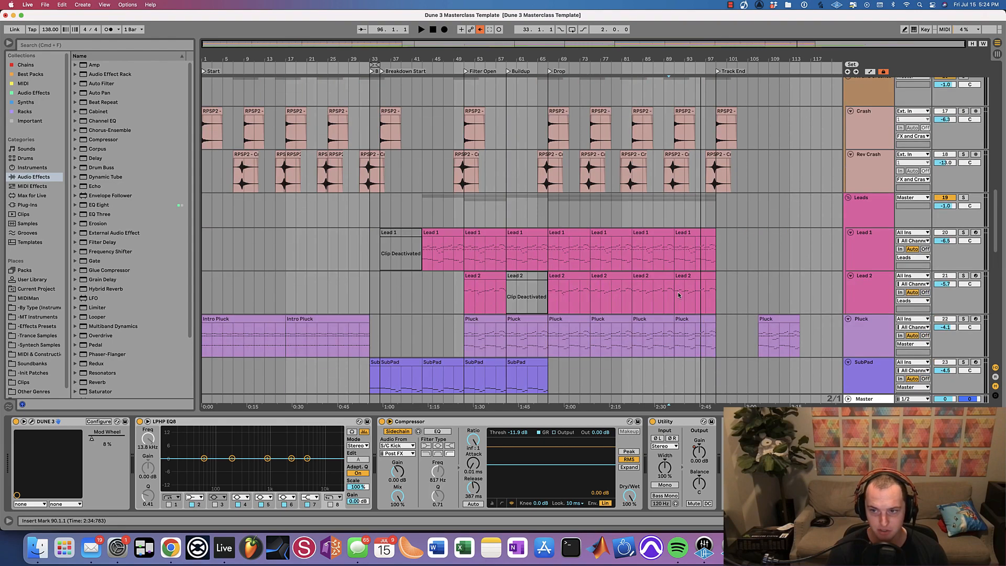
{"action": "scroll", "coordinate": [678, 294], "scroll_direction": "up", "scroll_amount": 15}
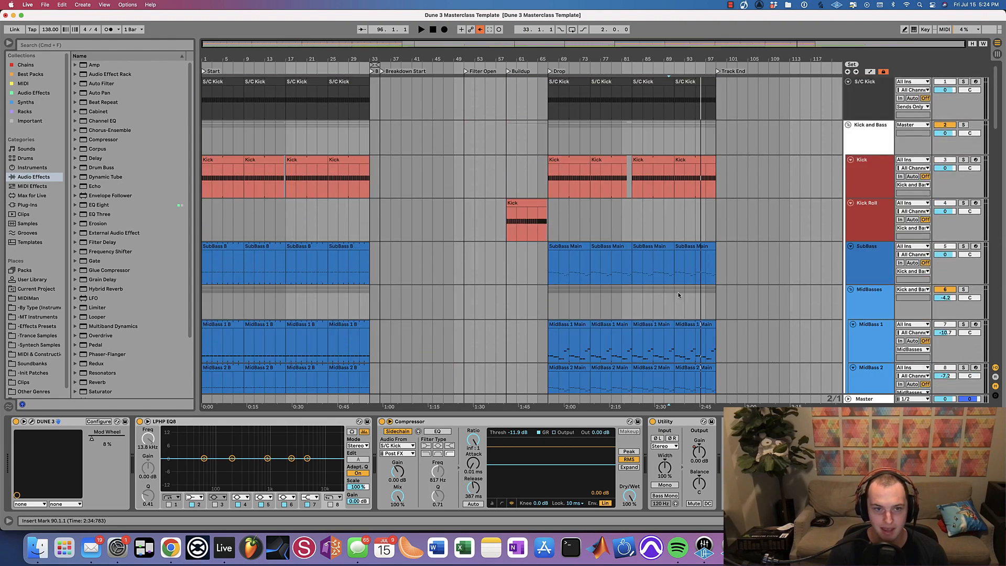